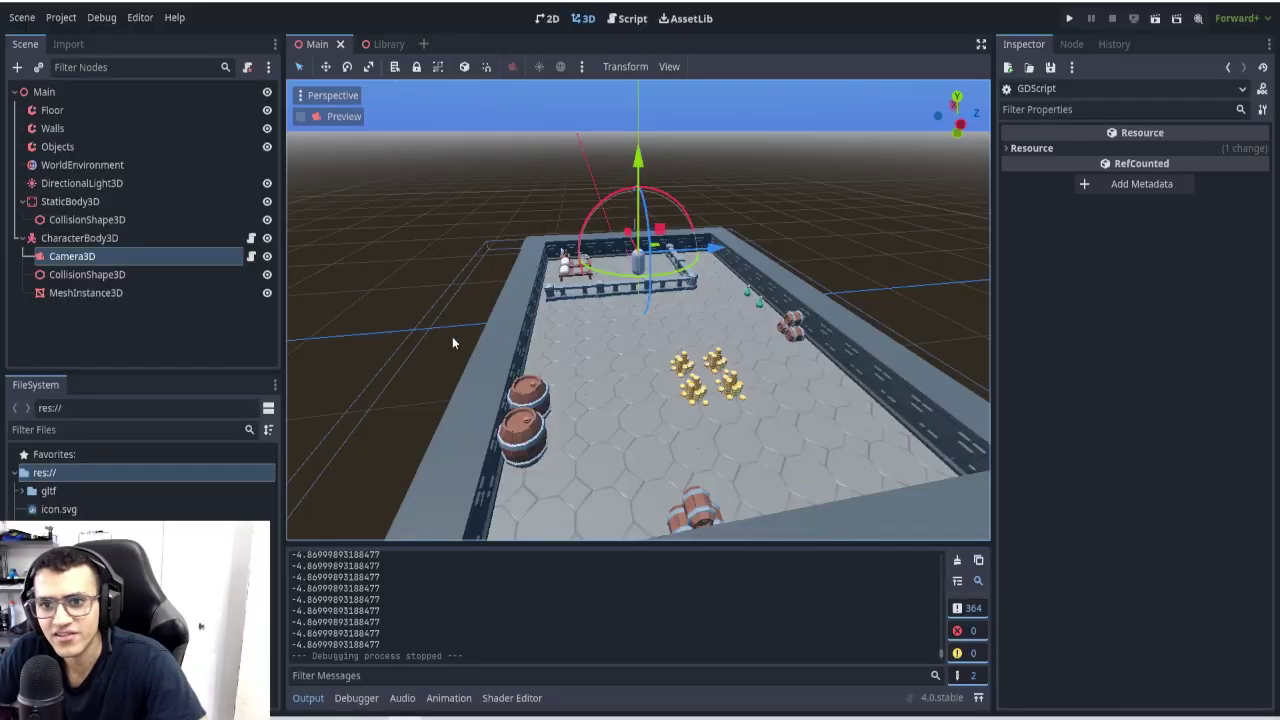
pyautogui.scroll(-3, 452, 343)
pyautogui.moveTo(452, 343); pyautogui.dragTo(621, 349, button='middle')
pyautogui.scroll(5, 698, 275)
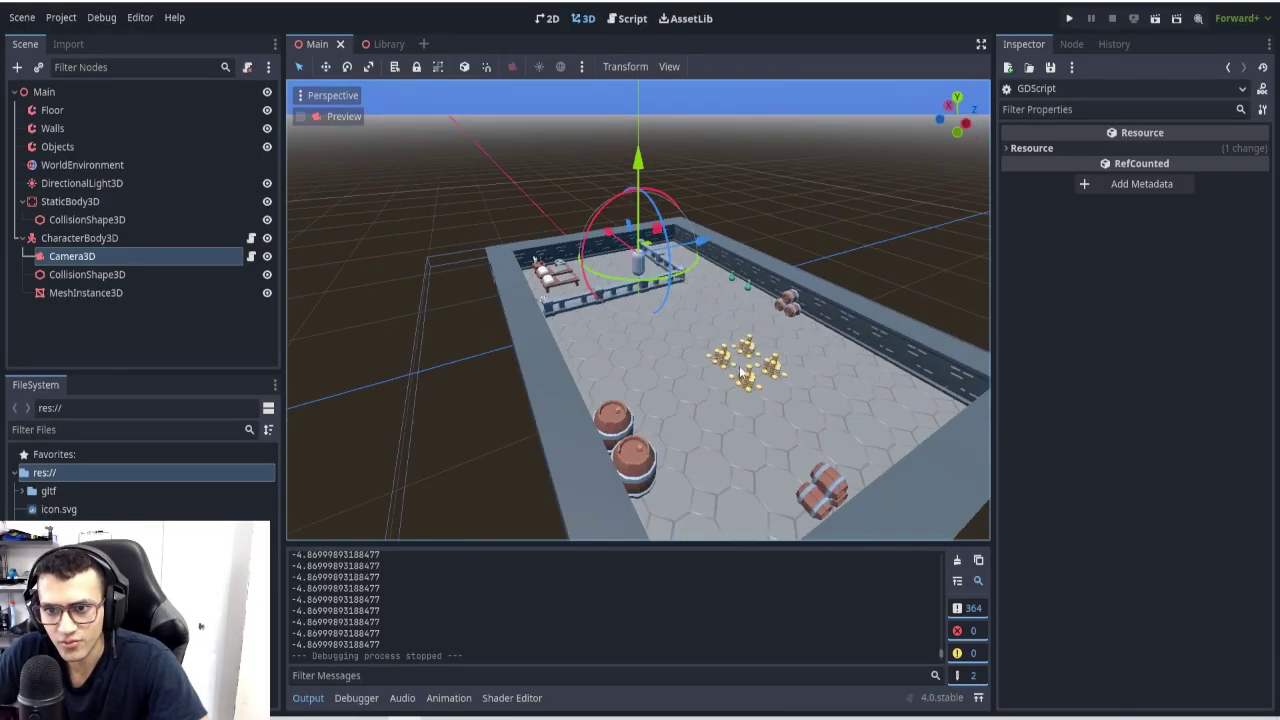
pyautogui.moveTo(741, 372); pyautogui.dragTo(731, 334, button='middle')
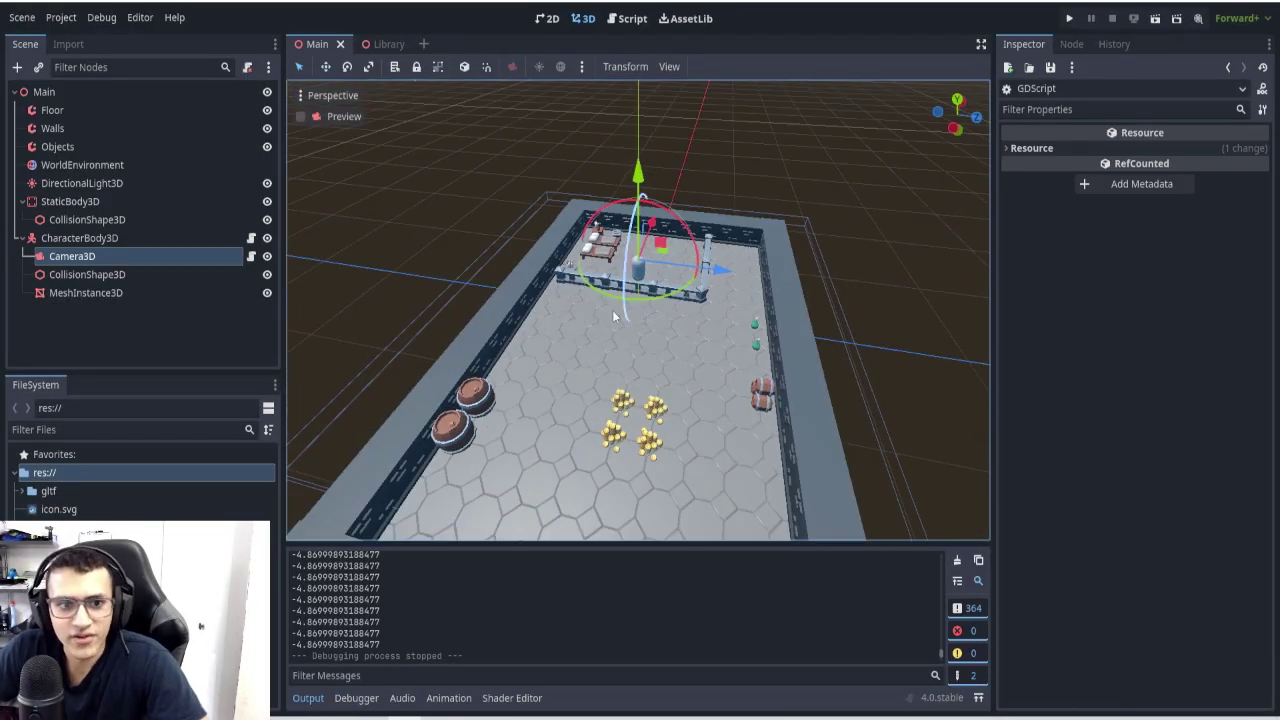
pyautogui.click(87, 111)
pyautogui.click(84, 128)
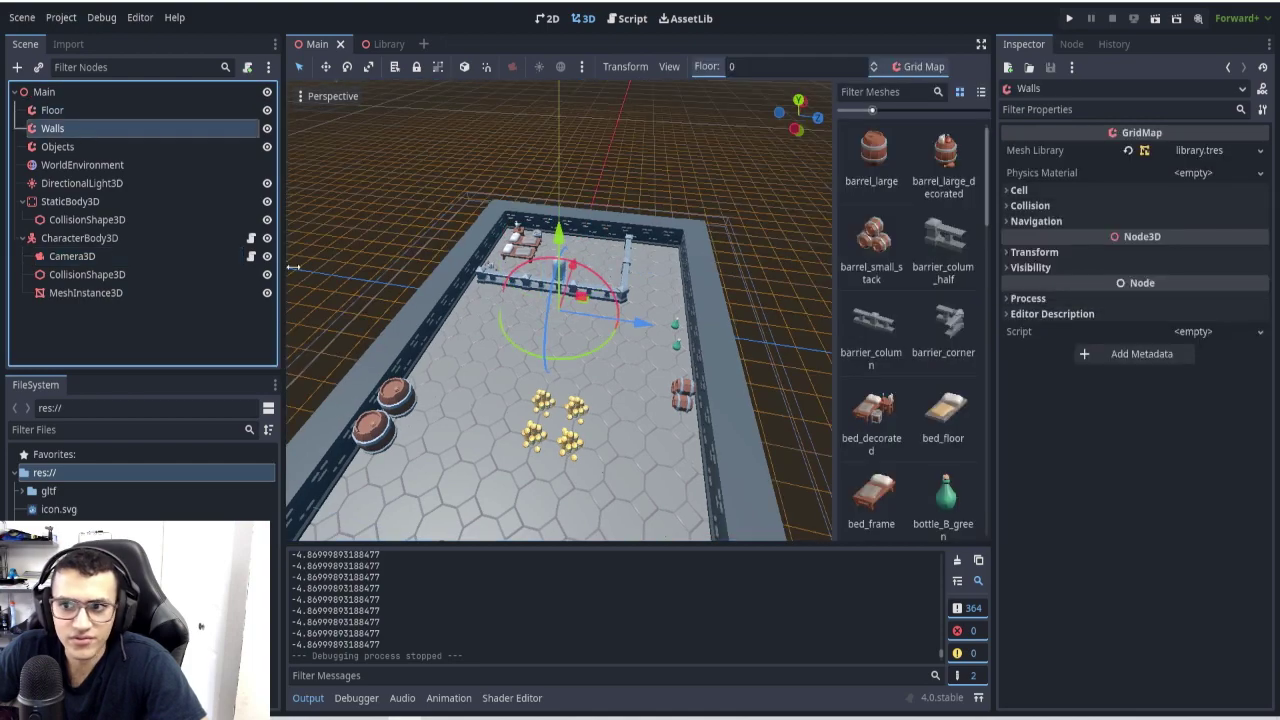
pyautogui.moveTo(481, 375); pyautogui.dragTo(533, 347, button='middle')
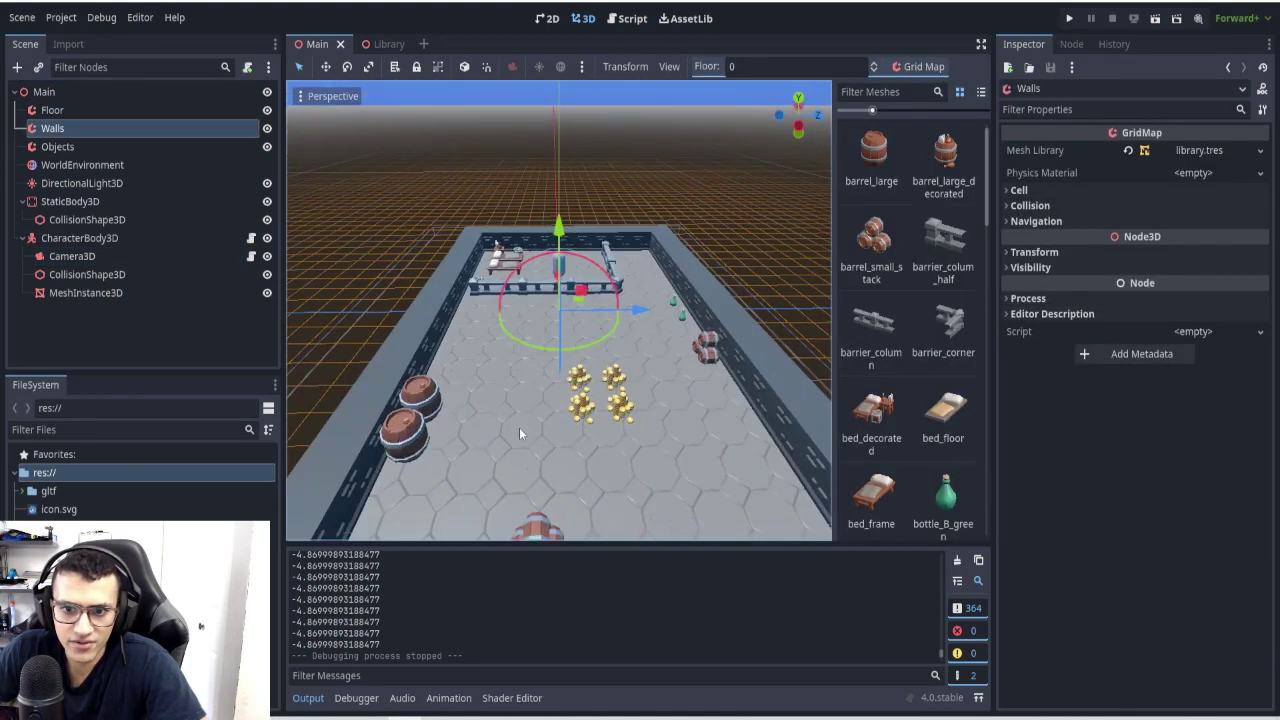
pyautogui.scroll(-3, 596, 385)
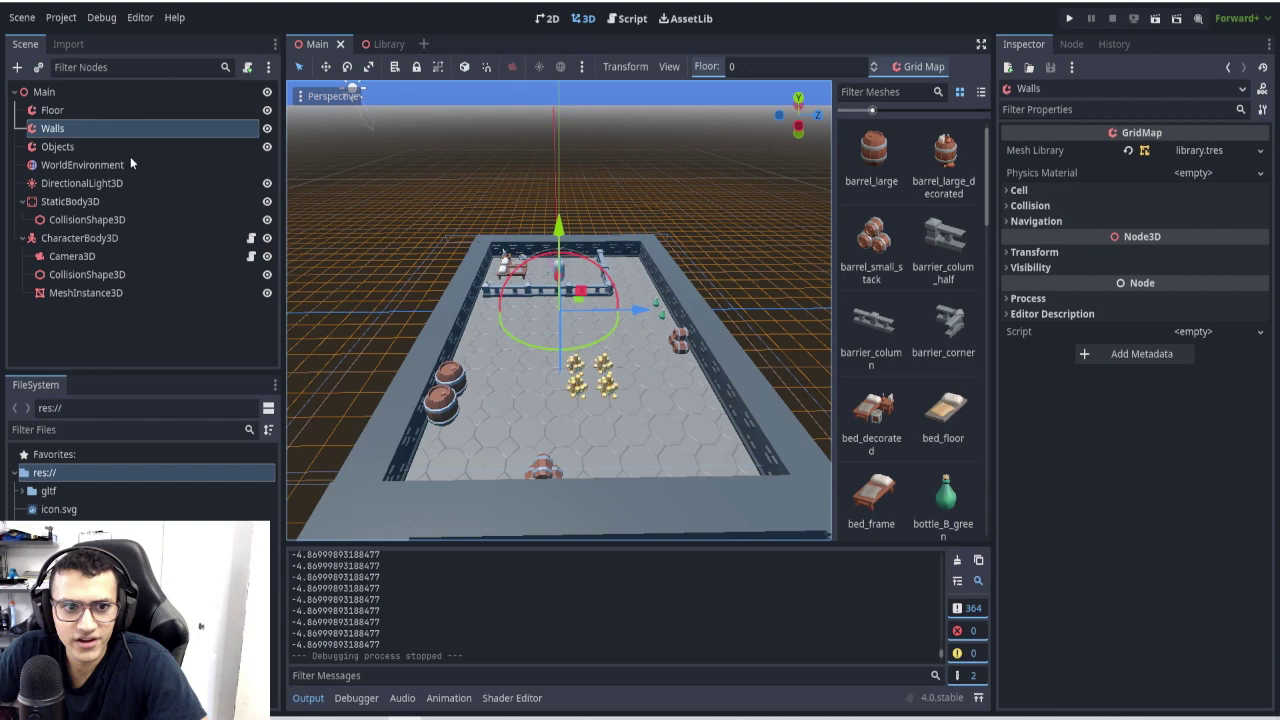
pyautogui.click(82, 147)
pyautogui.click(82, 165)
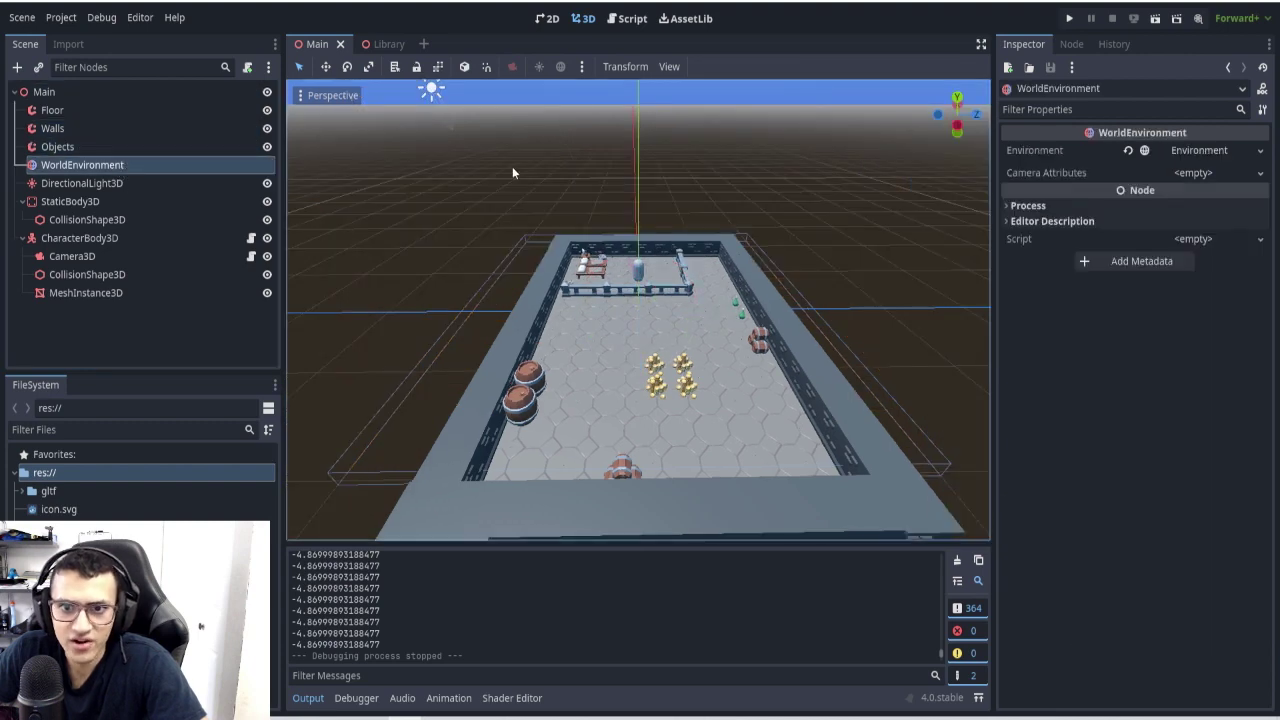
pyautogui.click(100, 183)
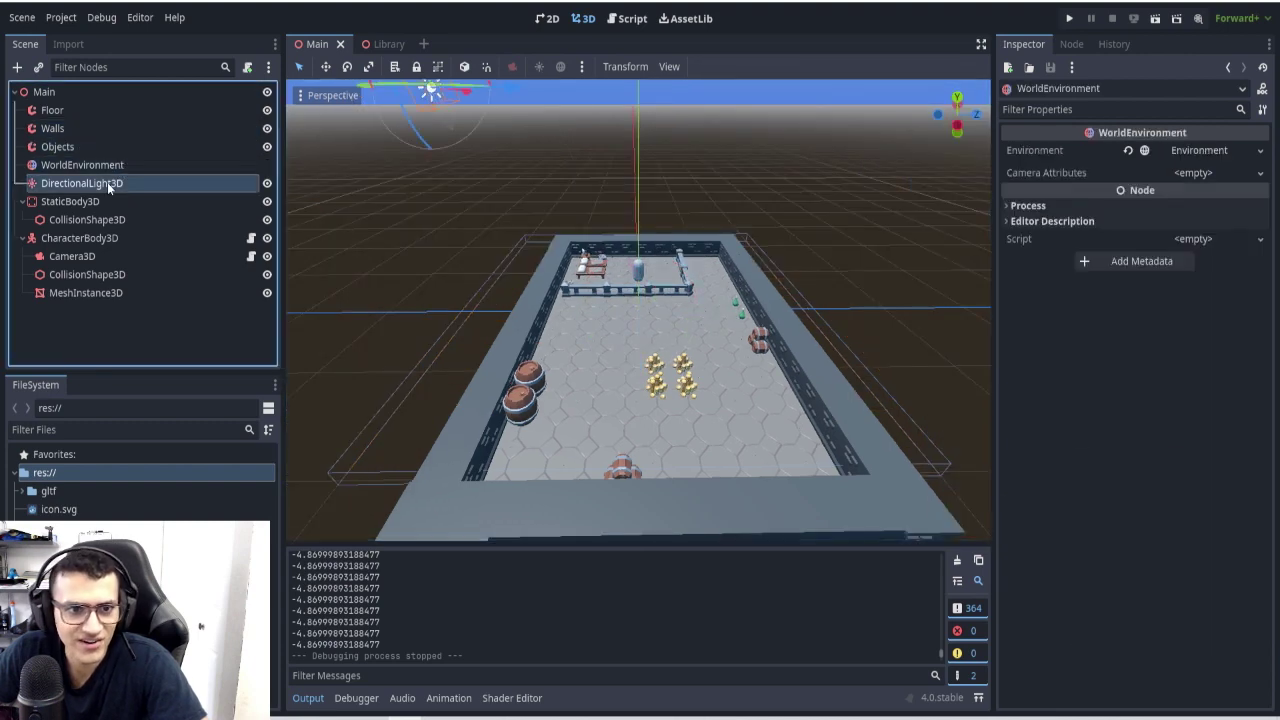
pyautogui.click(160, 201)
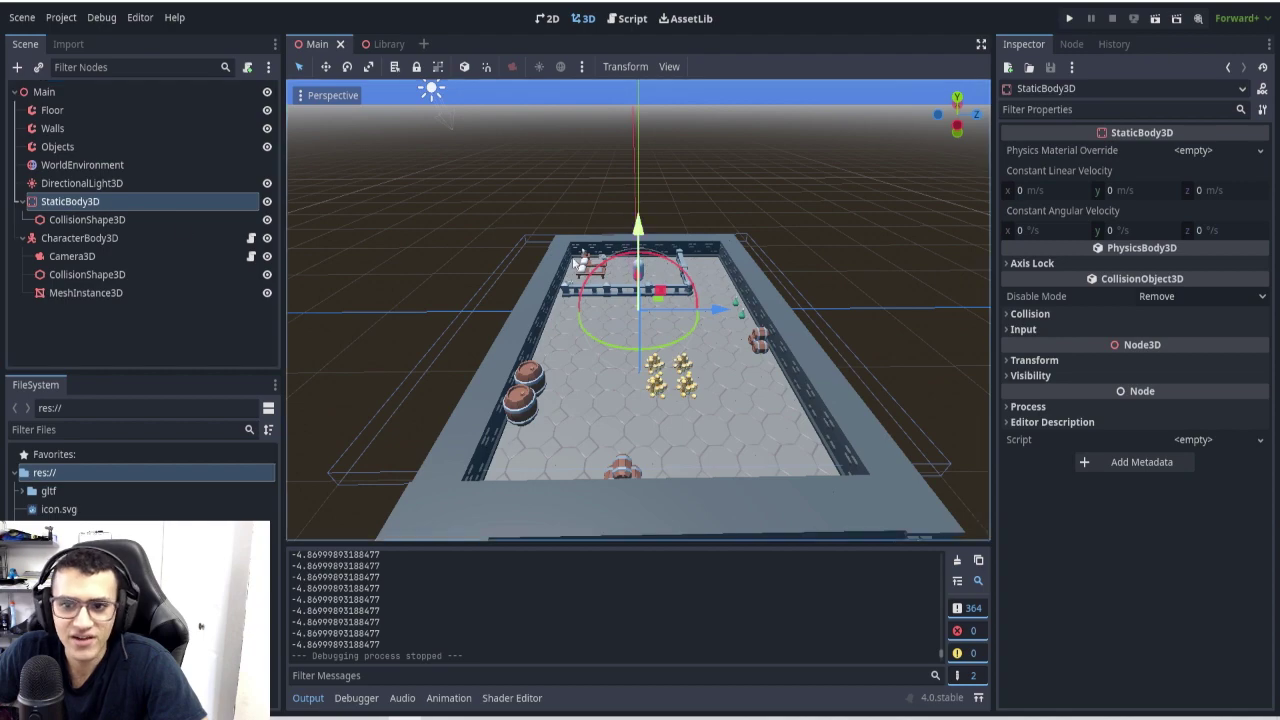
pyautogui.moveTo(720, 300); pyautogui.dragTo(608, 284, button='middle')
pyautogui.click(96, 237)
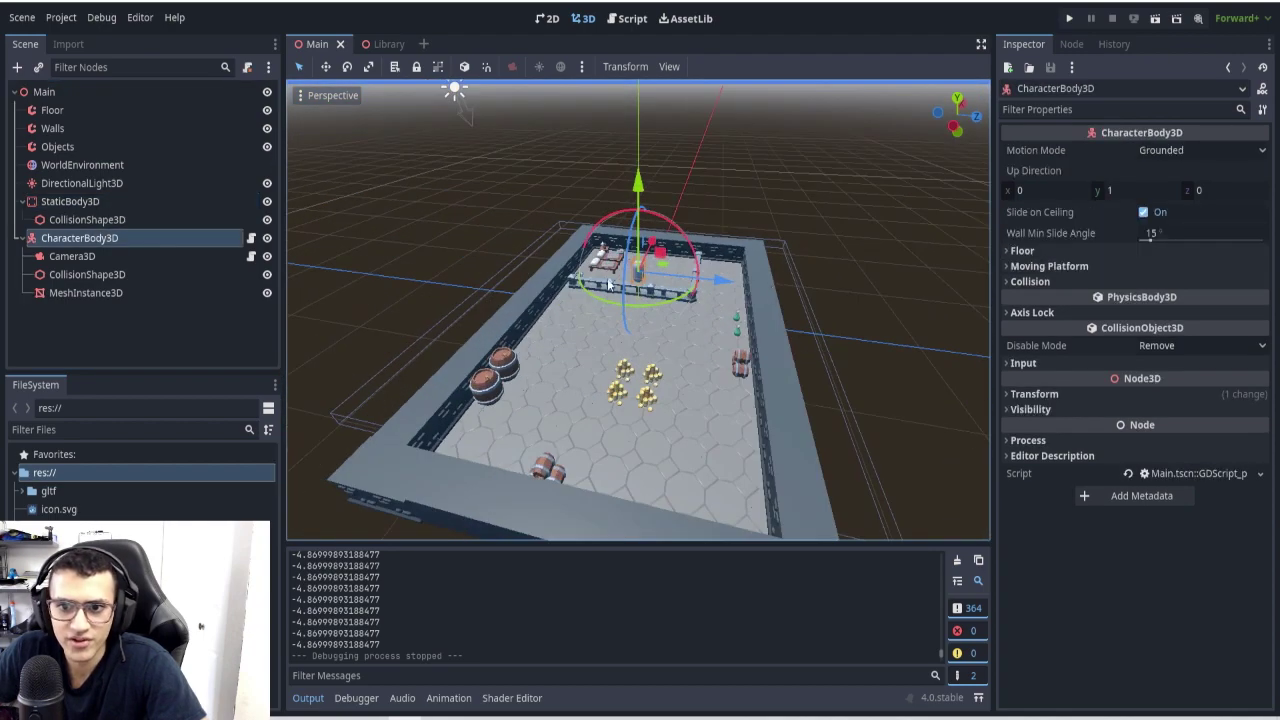
pyautogui.click(98, 257)
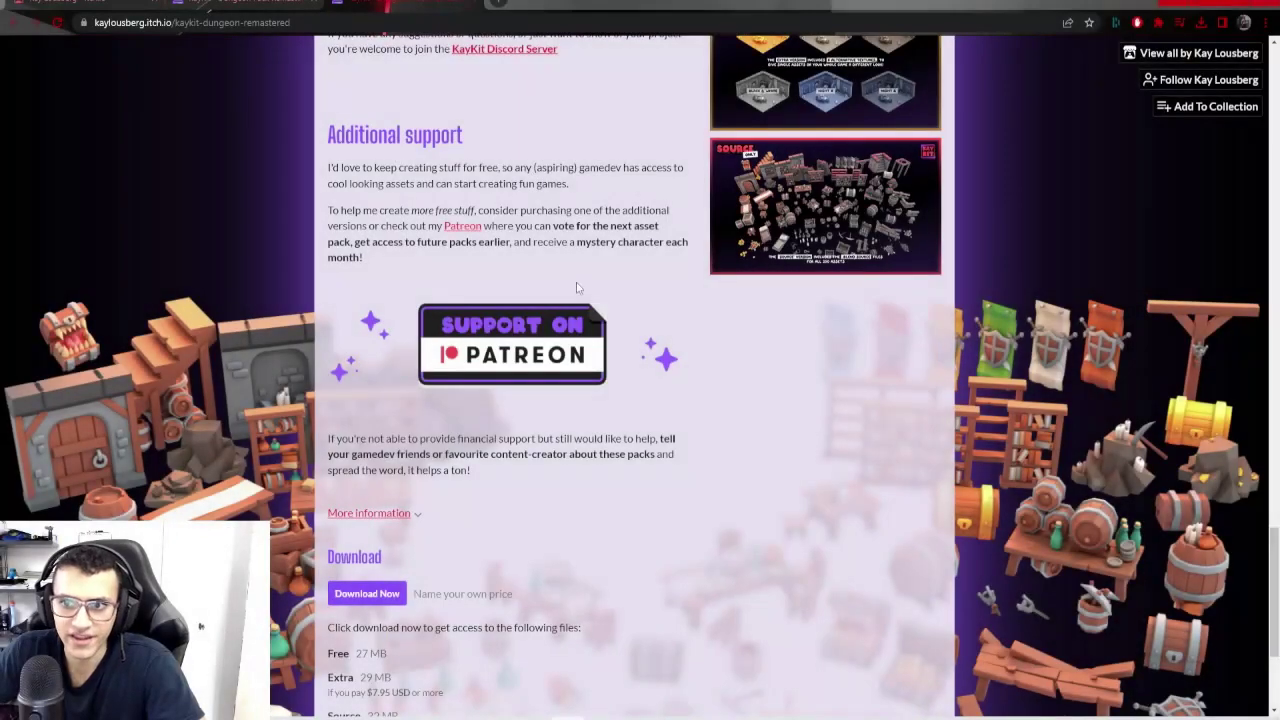
# Scroll to the top of the Dungeon Remastered page and switch to the creator's itch.io page
pyautogui.scroll(5, 576, 283)
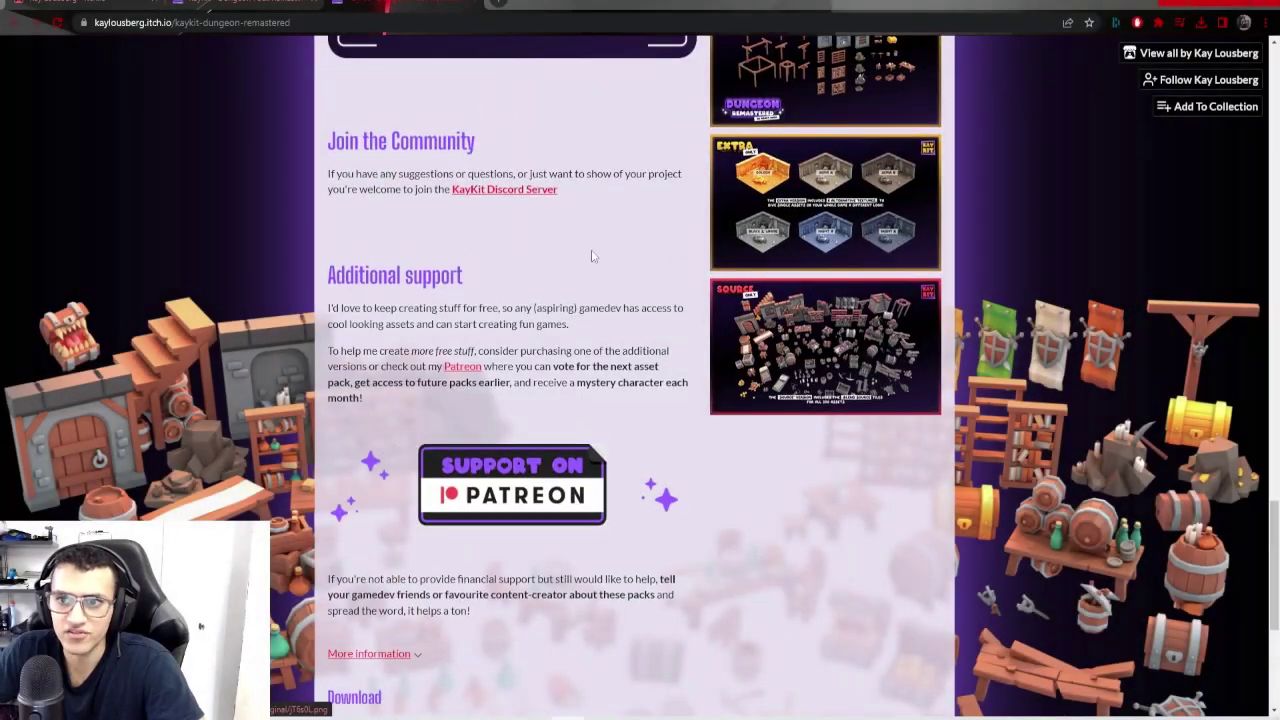
pyautogui.scroll(15, 703, 314)
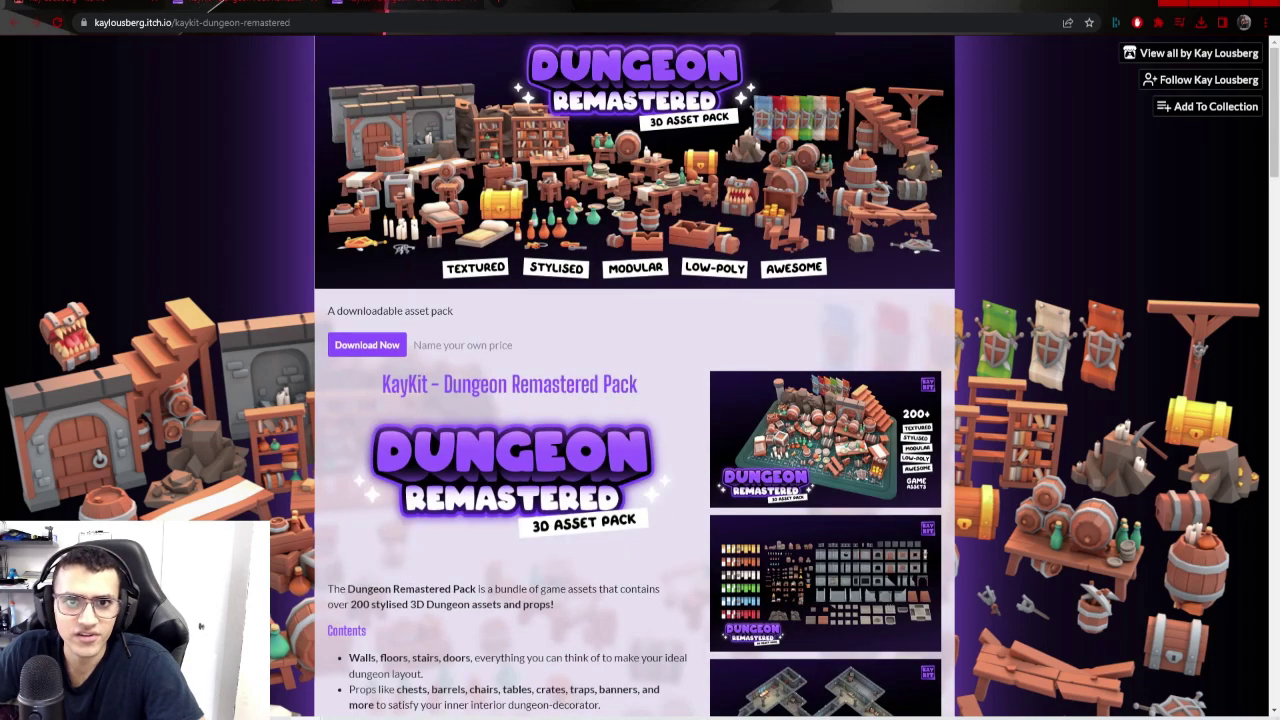
pyautogui.click(414, 4)
# Browse the KayKit pack cards, including Character Animations and Mini Game Variety Pack
pyautogui.scroll(-4, 537, 495)
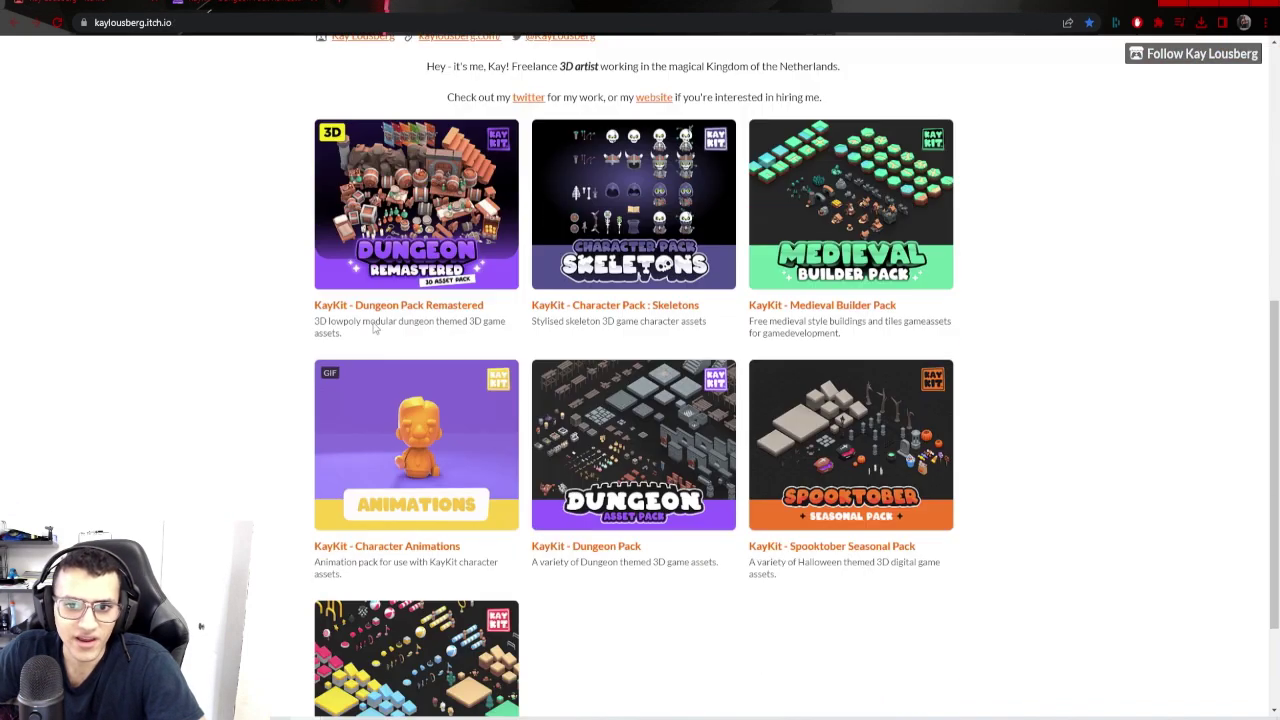
pyautogui.scroll(2, 537, 495)
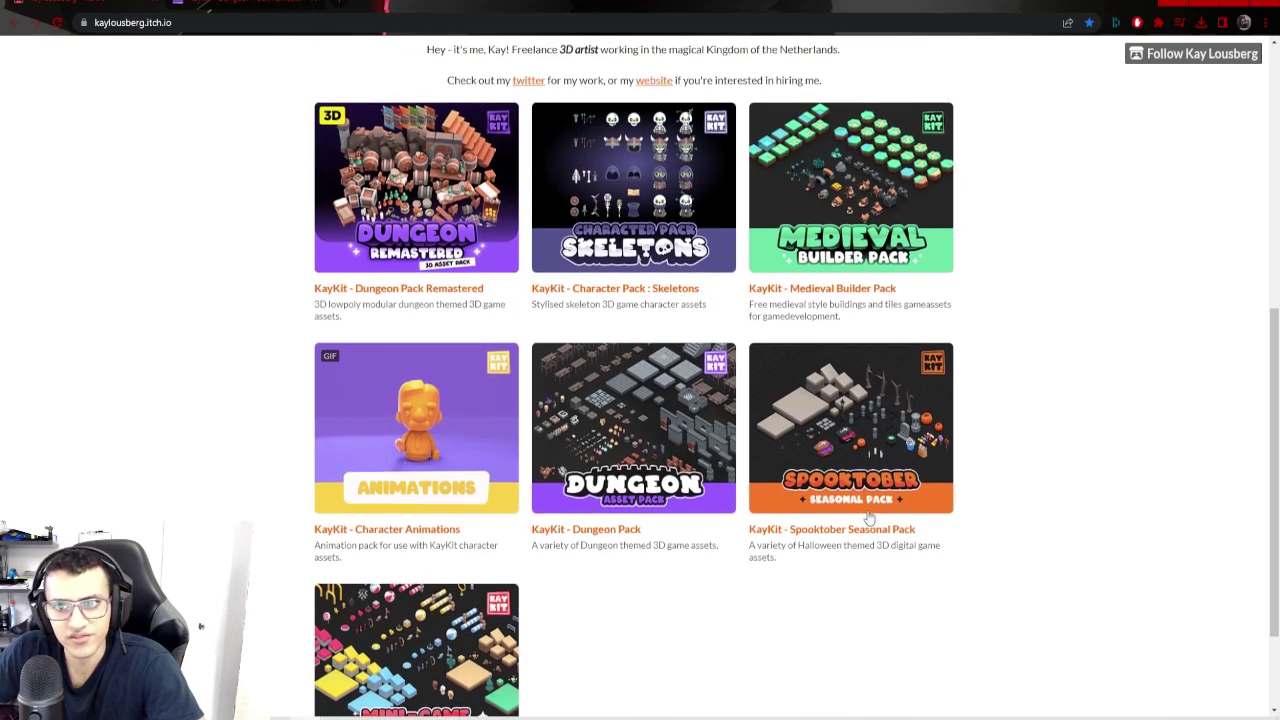
pyautogui.scroll(-1, 585, 445)
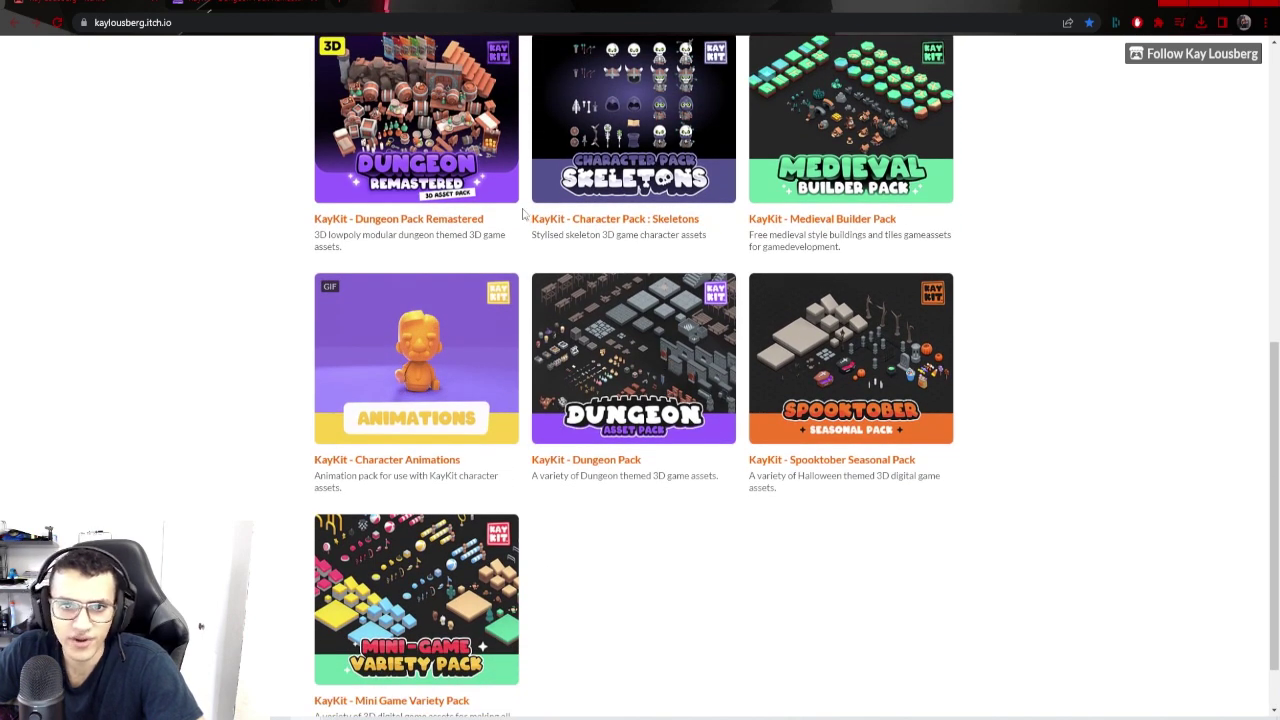
pyautogui.scroll(1, 530, 255)
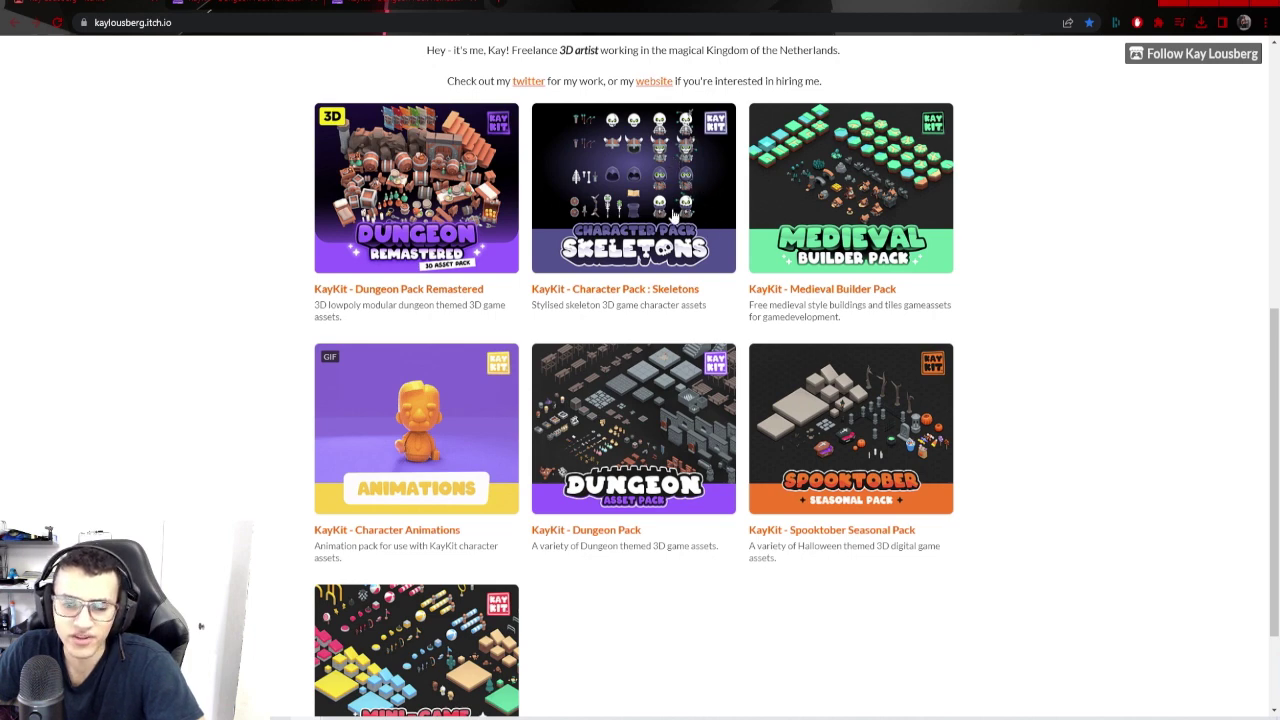
pyautogui.moveTo(449, 431)
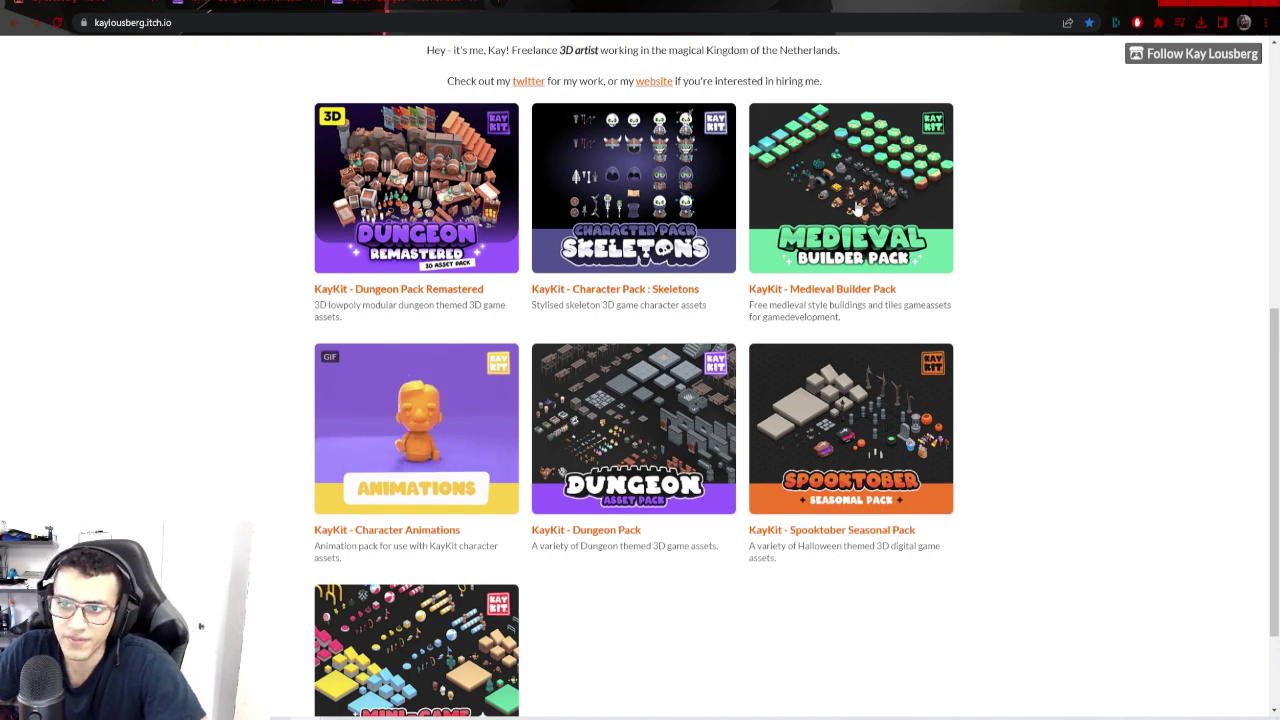
pyautogui.scroll(-1, 876, 420)
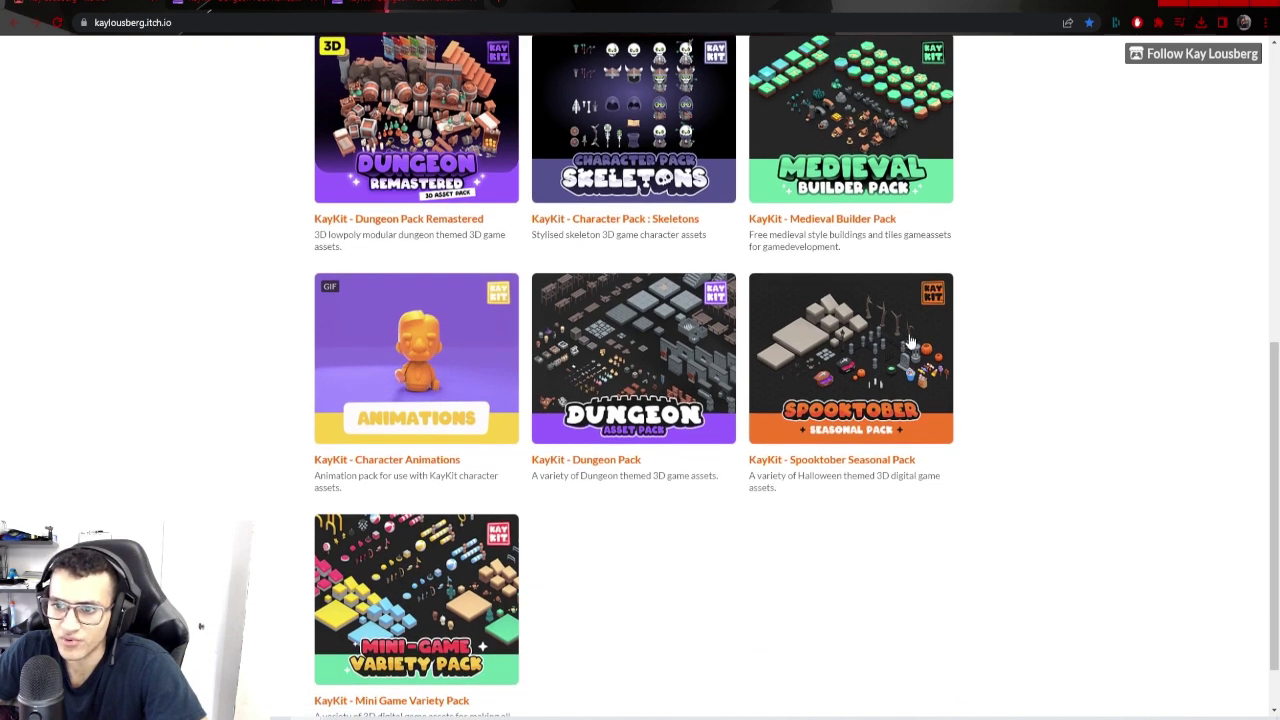
pyautogui.scroll(-1, 853, 320)
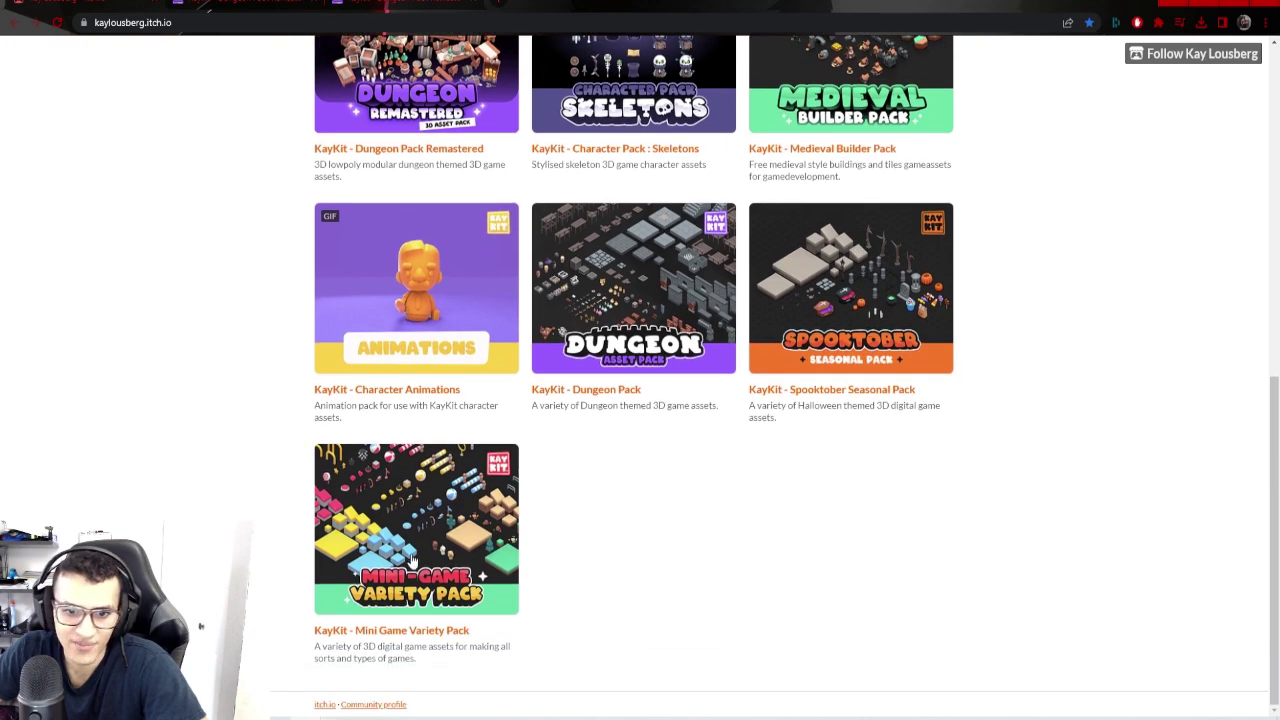
# Open the KayKit Dungeon Remastered page and highlight the sentence on full source-file editability
pyautogui.click(398, 148)
pyautogui.scroll(-10, 471, 383)
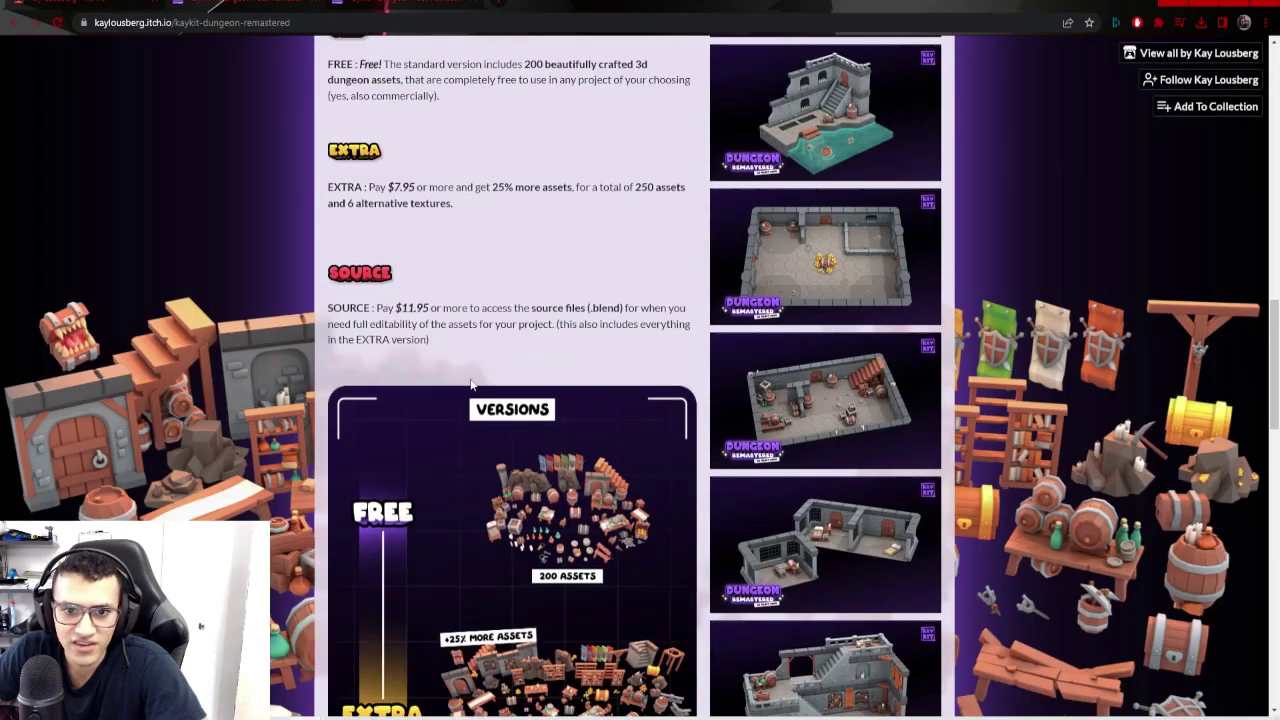
pyautogui.scroll(1, 452, 270)
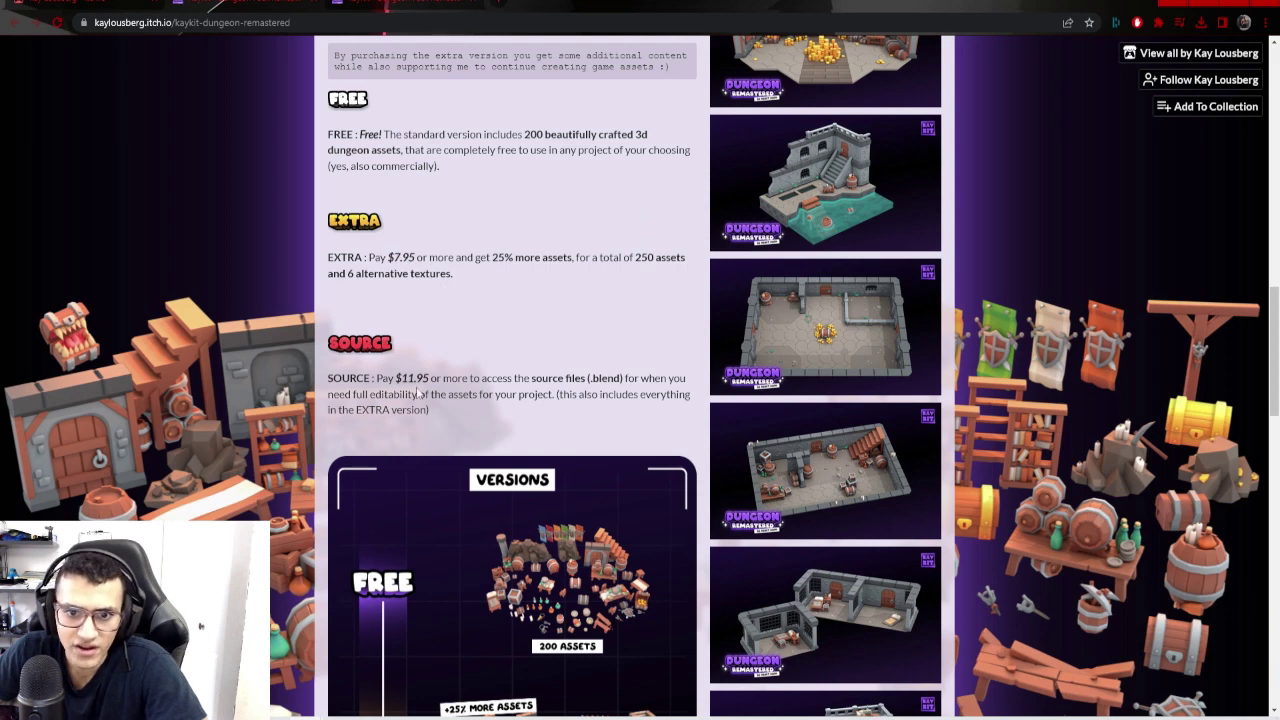
pyautogui.click(632, 377)
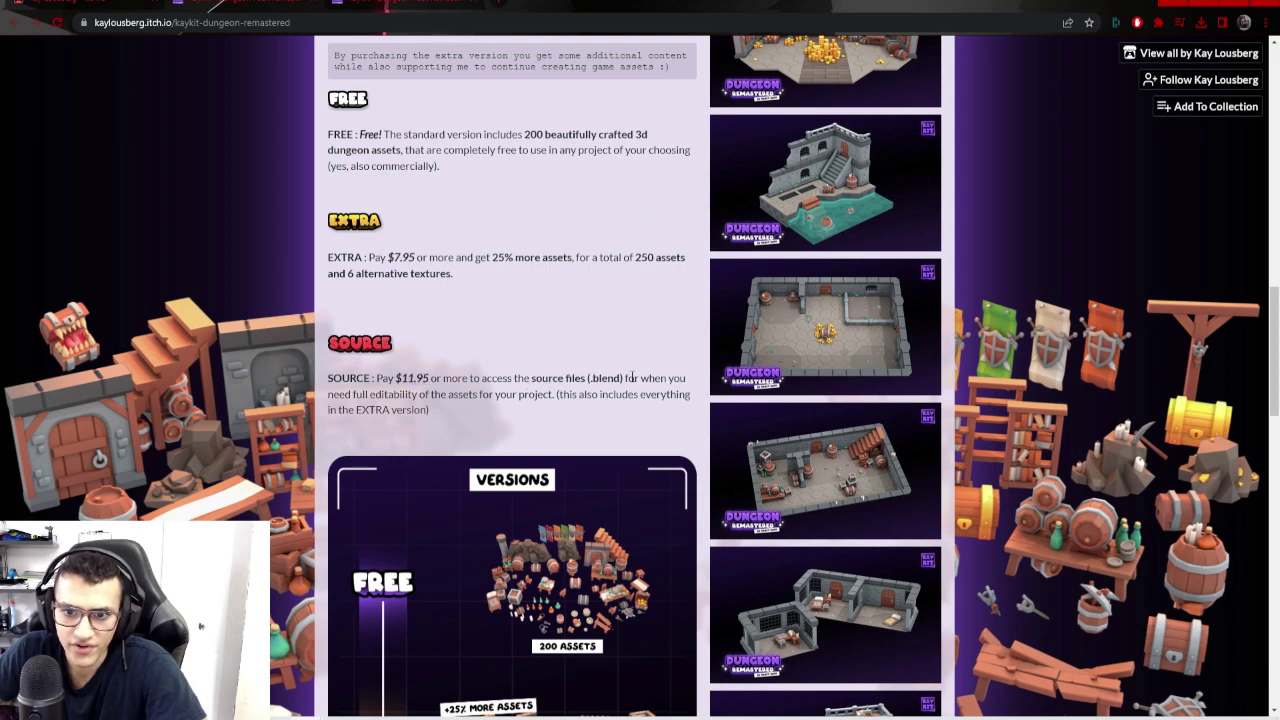
pyautogui.moveTo(626, 378); pyautogui.dragTo(672, 374)
# Look over the Free, Extra and Source versions, then return to the pack description
pyautogui.scroll(-4, 480, 412)
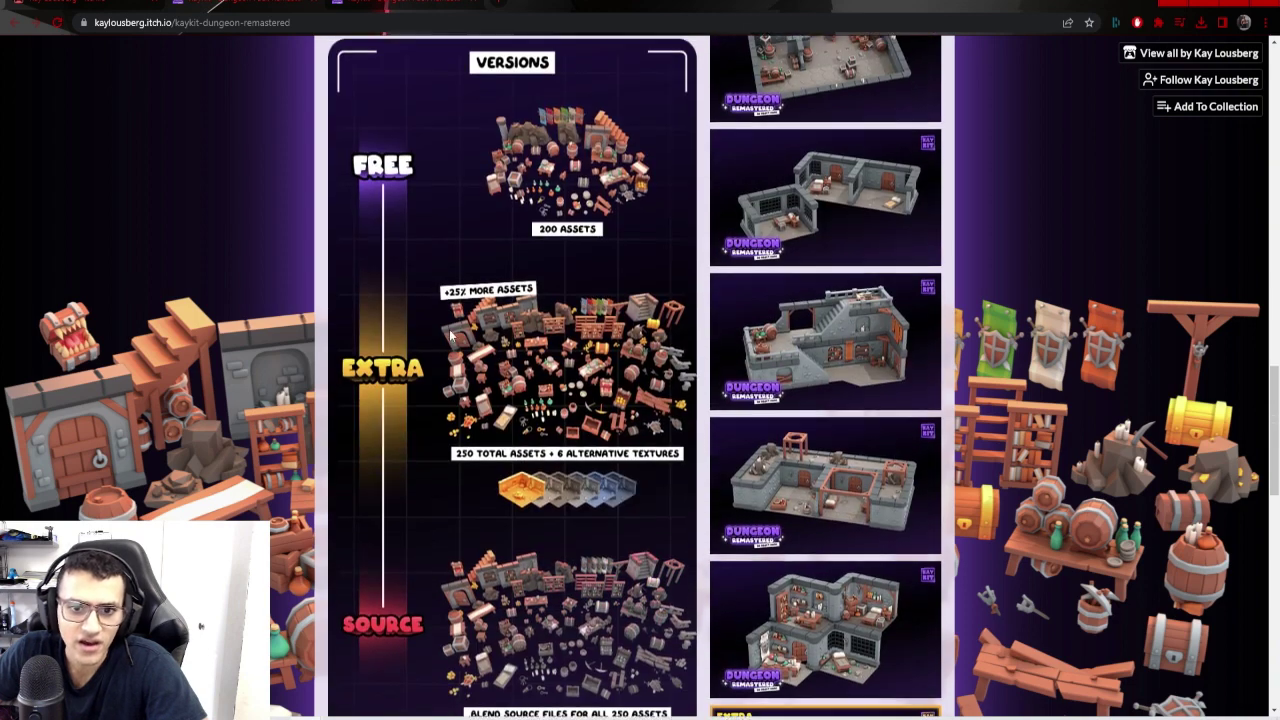
pyautogui.scroll(3, 560, 406)
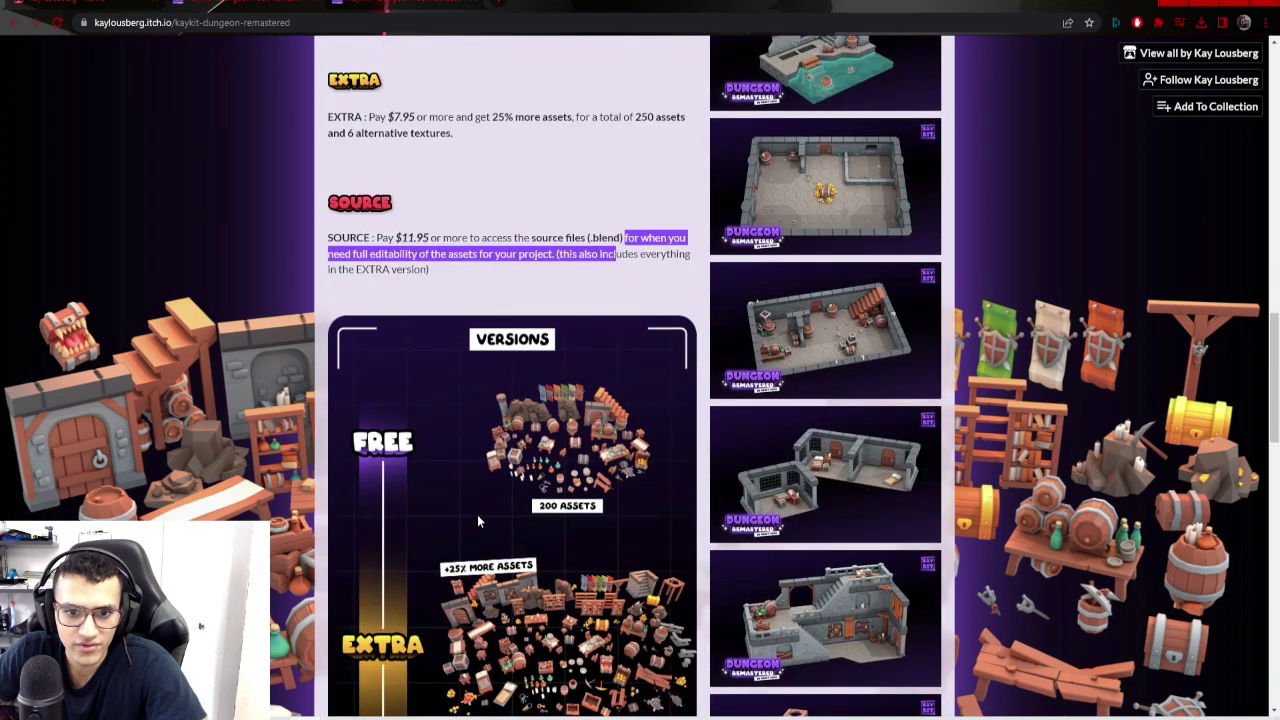
pyautogui.scroll(-1, 478, 521)
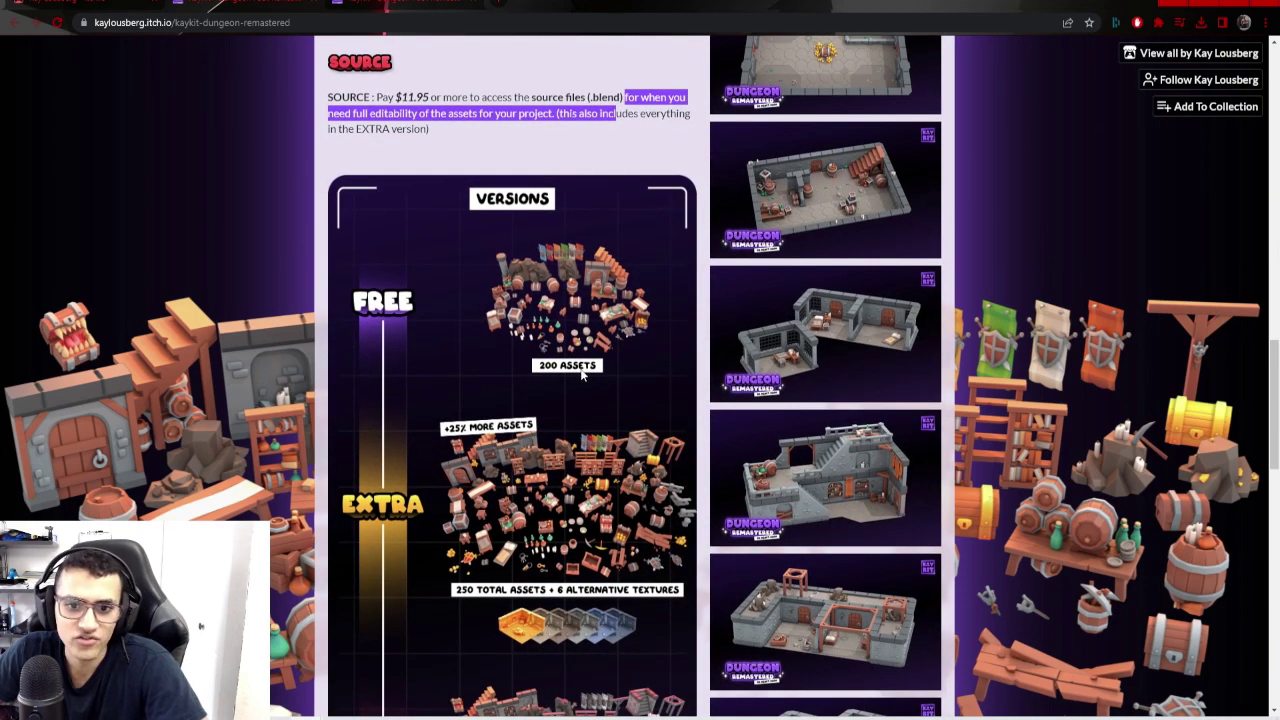
pyautogui.scroll(-1, 815, 304)
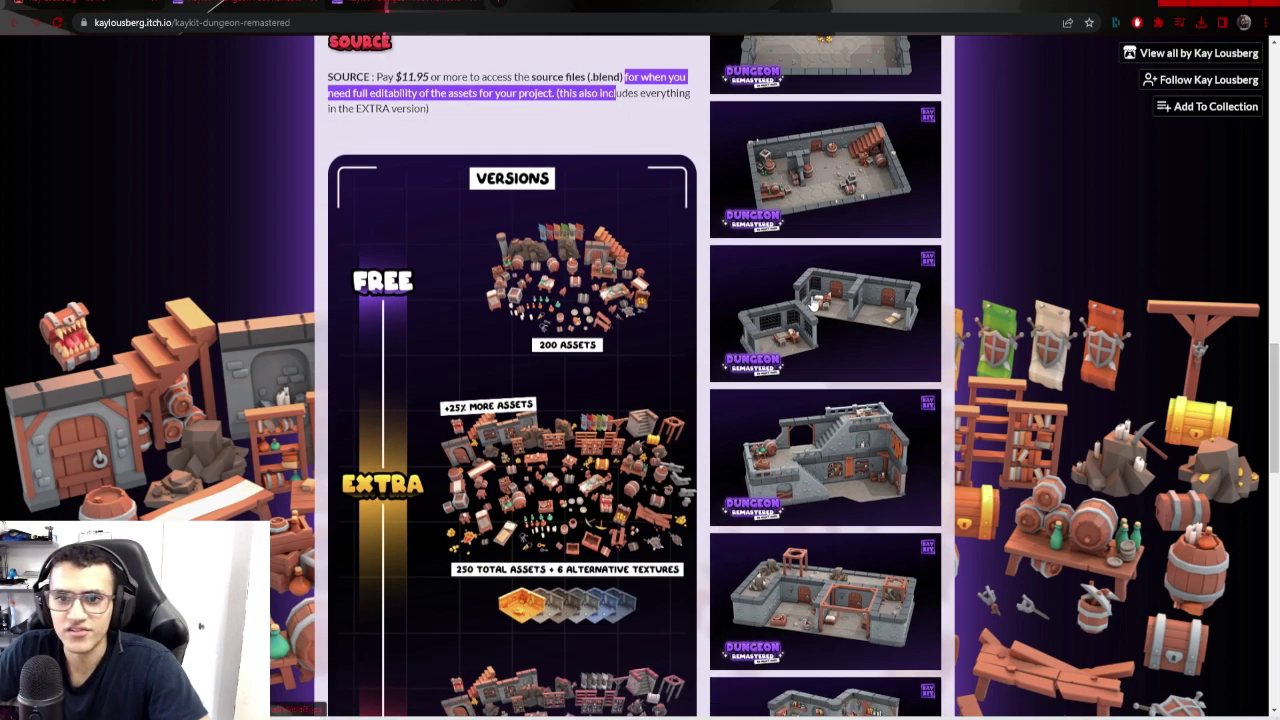
pyautogui.scroll(-1, 815, 304)
pyautogui.scroll(8, 530, 300)
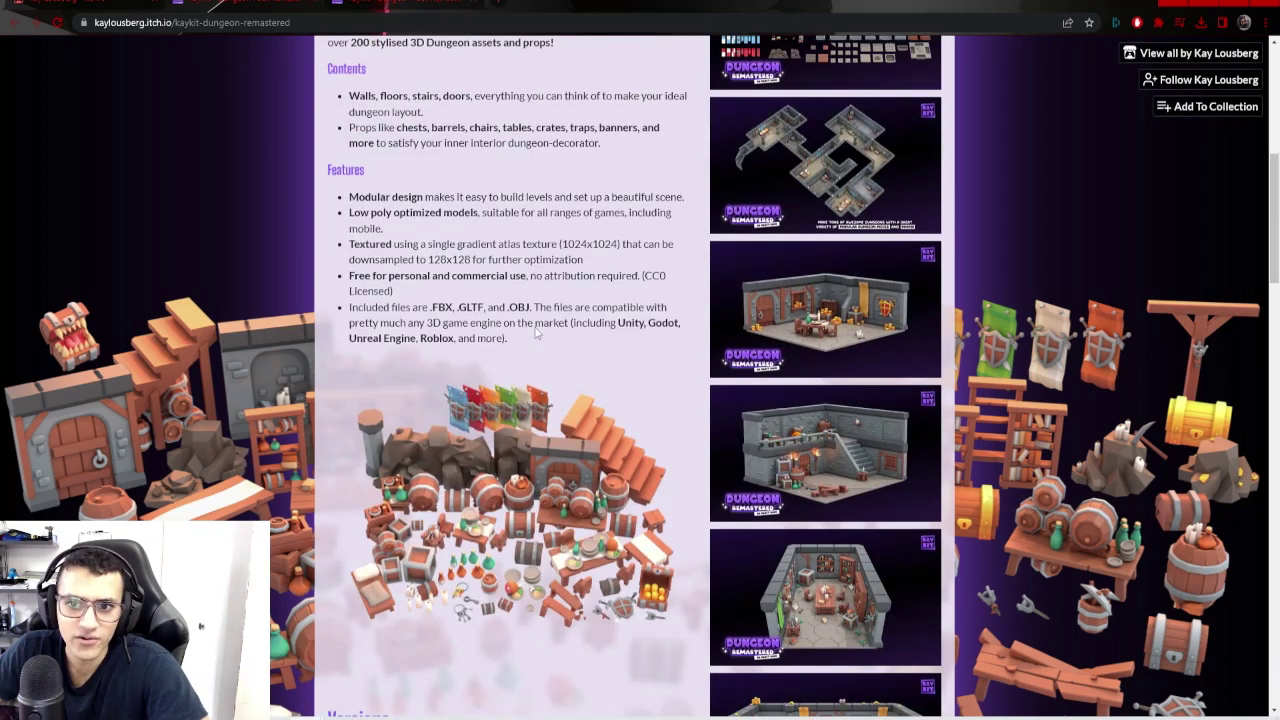
pyautogui.scroll(5, 535, 334)
pyautogui.scroll(-3, 460, 650)
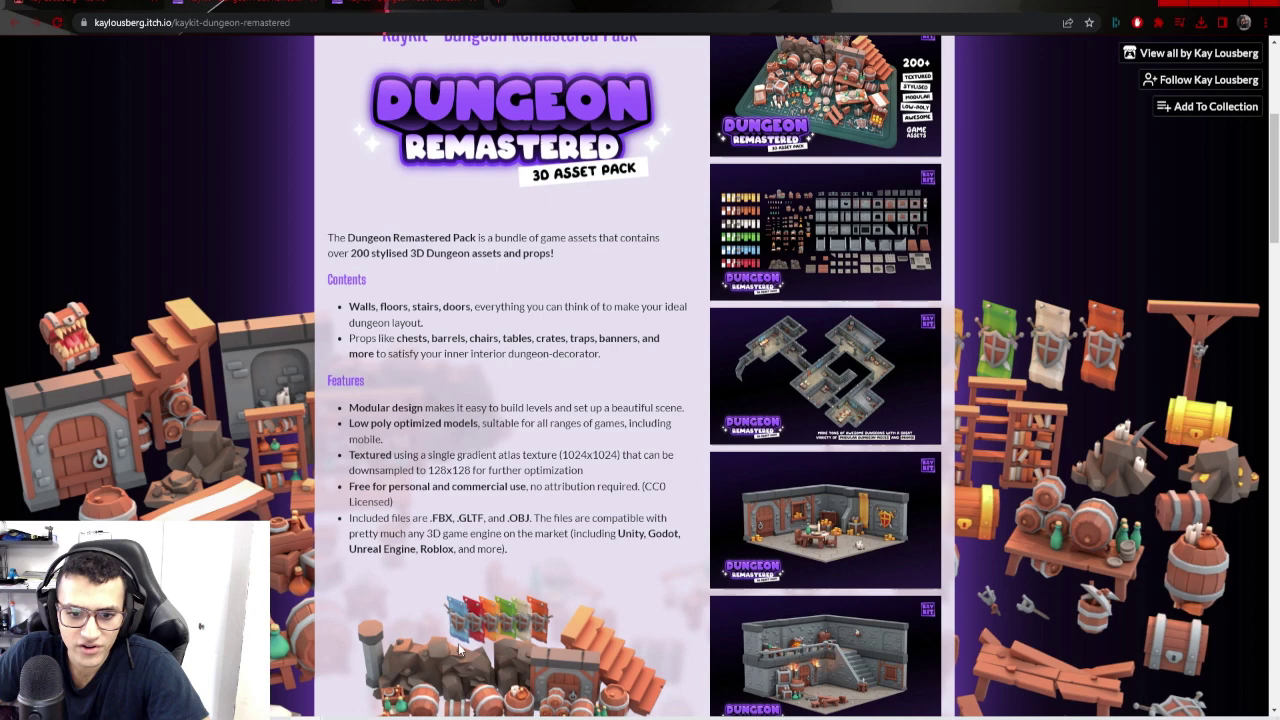
# Back in Godot, expand the gltf folder and select the Walls GridMap to show its mesh palette
pyautogui.hotkey('alt', 'Tab')
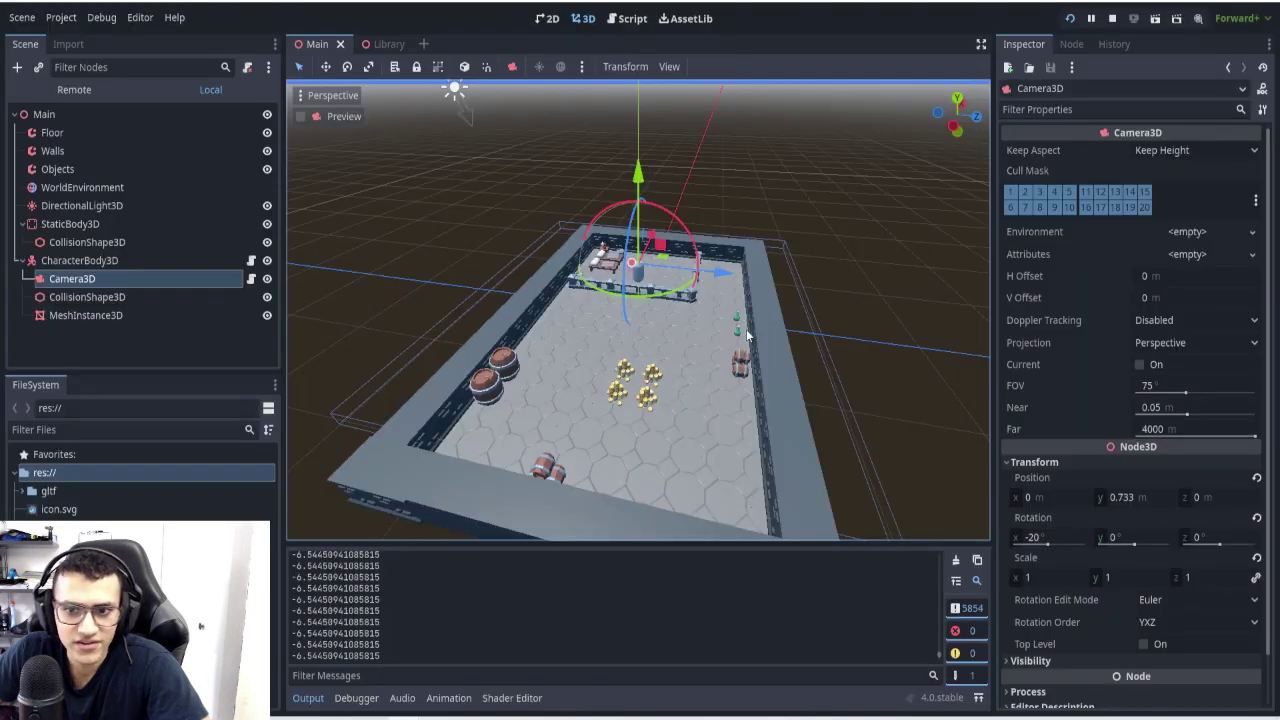
pyautogui.moveTo(746, 329); pyautogui.dragTo(717, 332, button='middle')
pyautogui.click(30, 493)
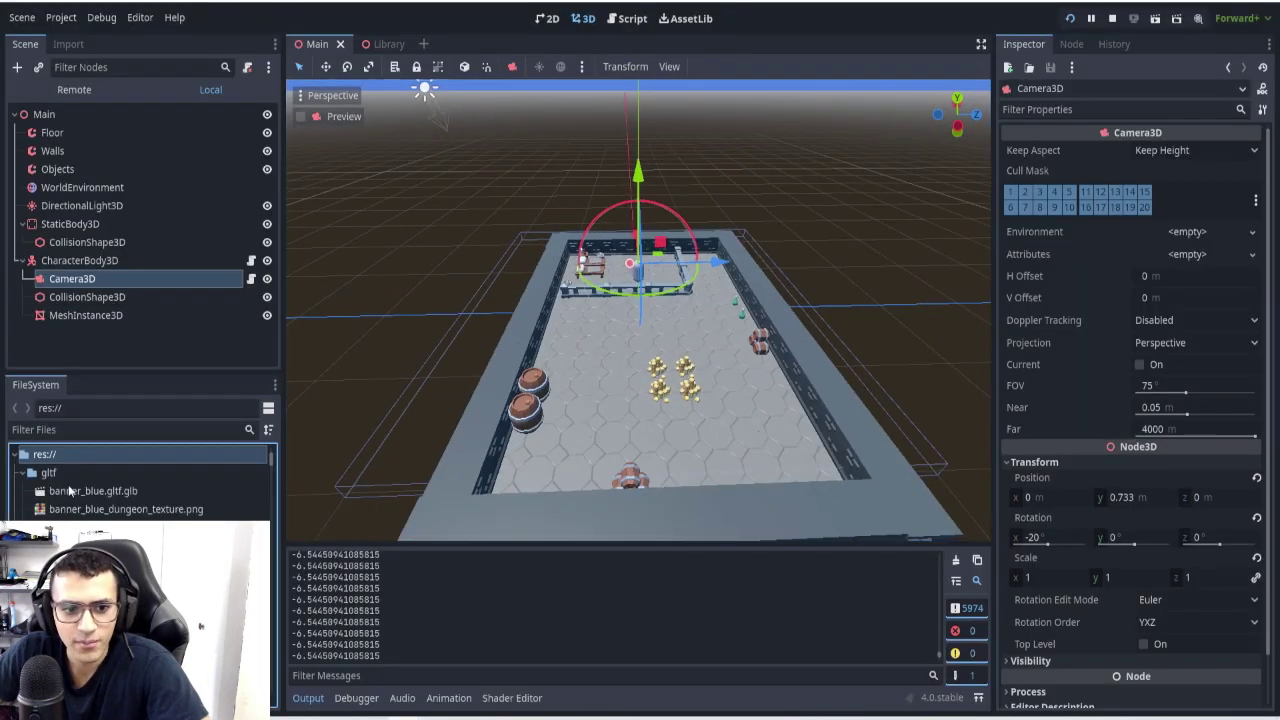
pyautogui.click(100, 491)
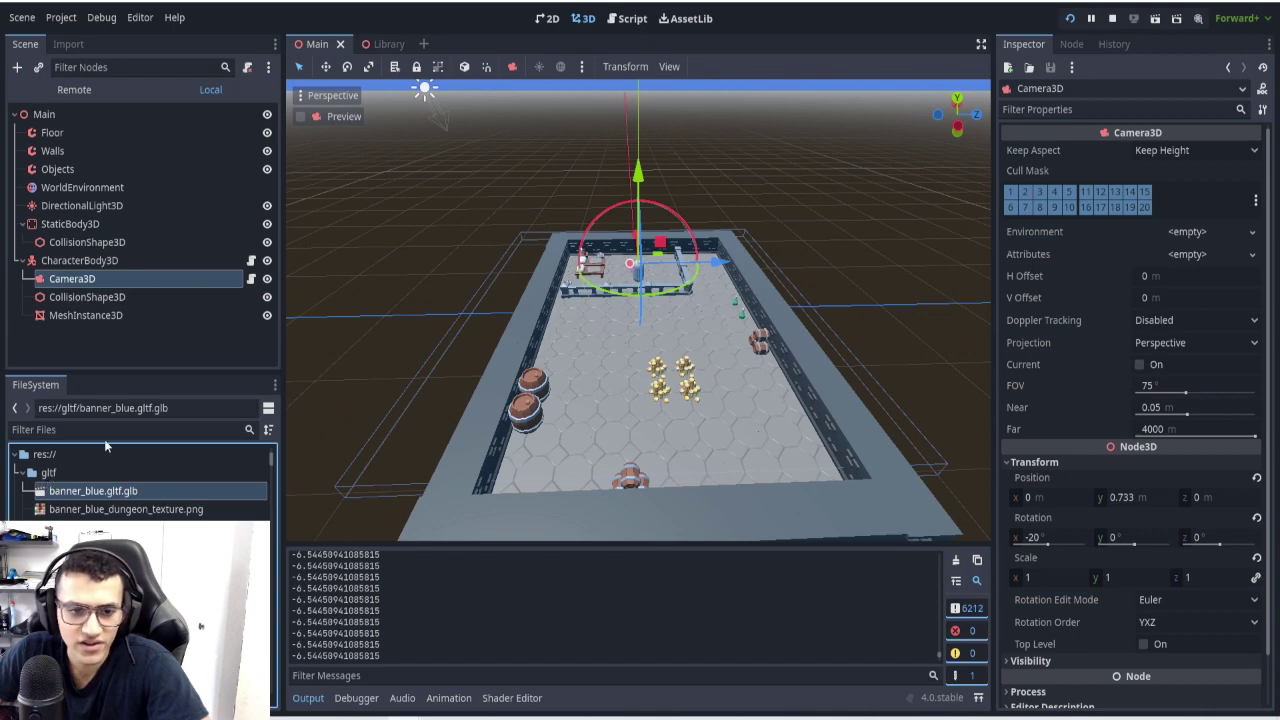
pyautogui.click(62, 135)
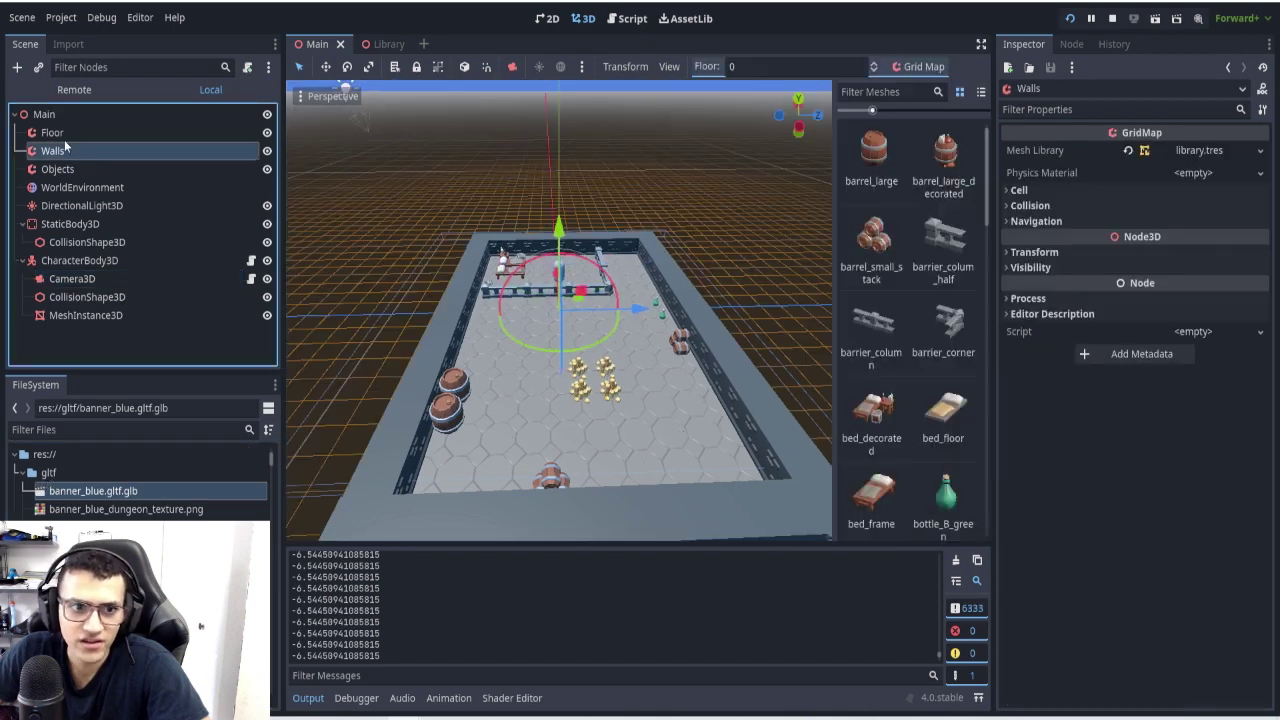
# In the Library scene, export the dungeon pieces as a MeshLibrary via Scene > Export As
pyautogui.click(398, 45)
pyautogui.click(26, 472)
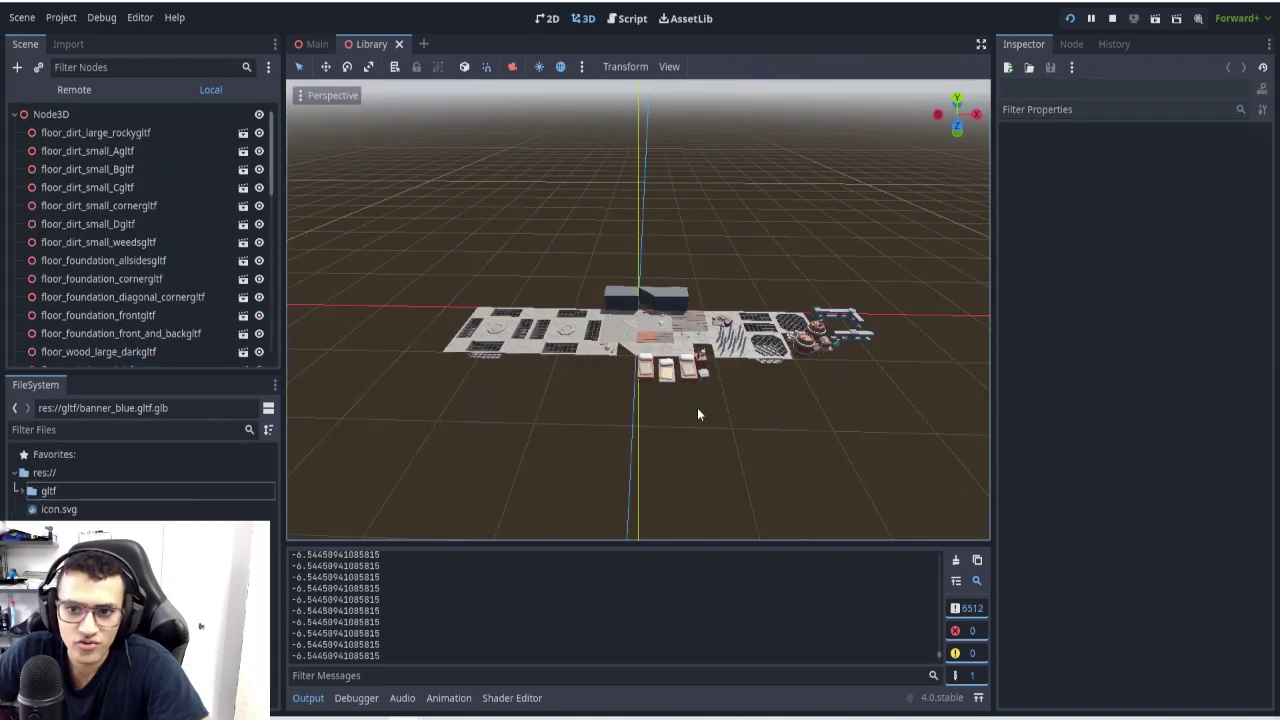
pyautogui.moveTo(697, 407); pyautogui.dragTo(738, 487, button='middle')
pyautogui.scroll(3, 670, 397)
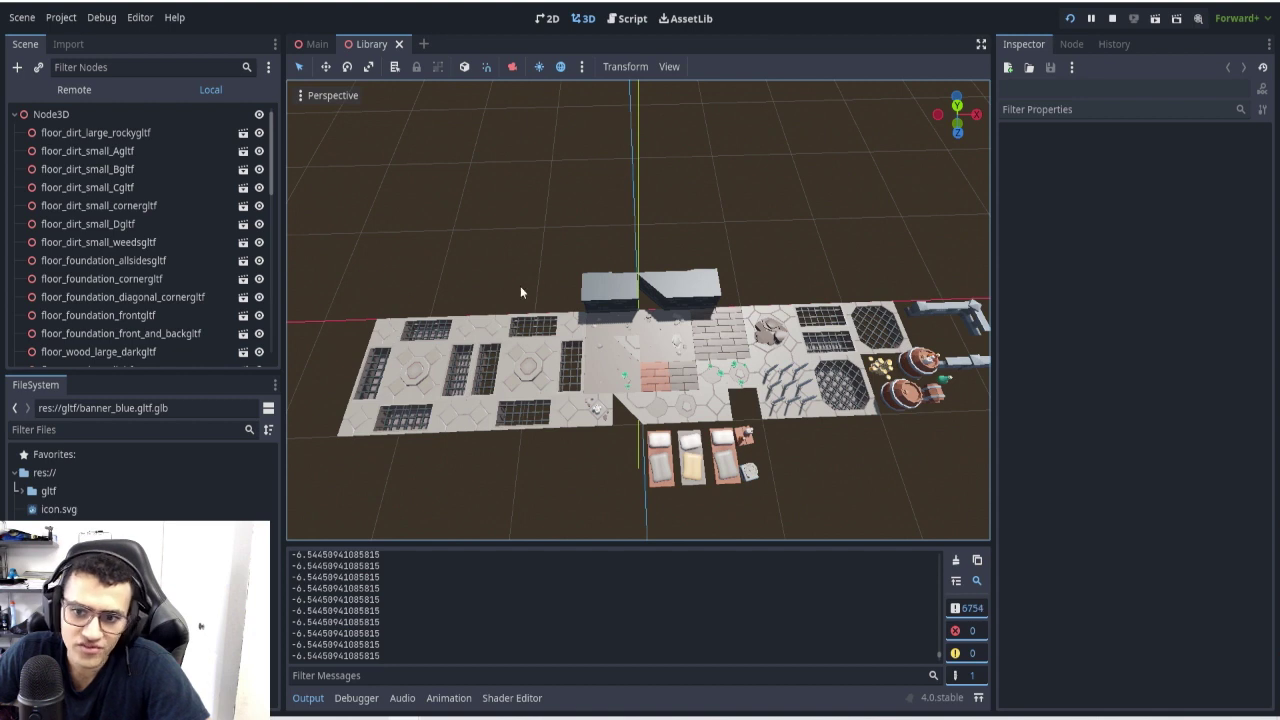
pyautogui.click(20, 17)
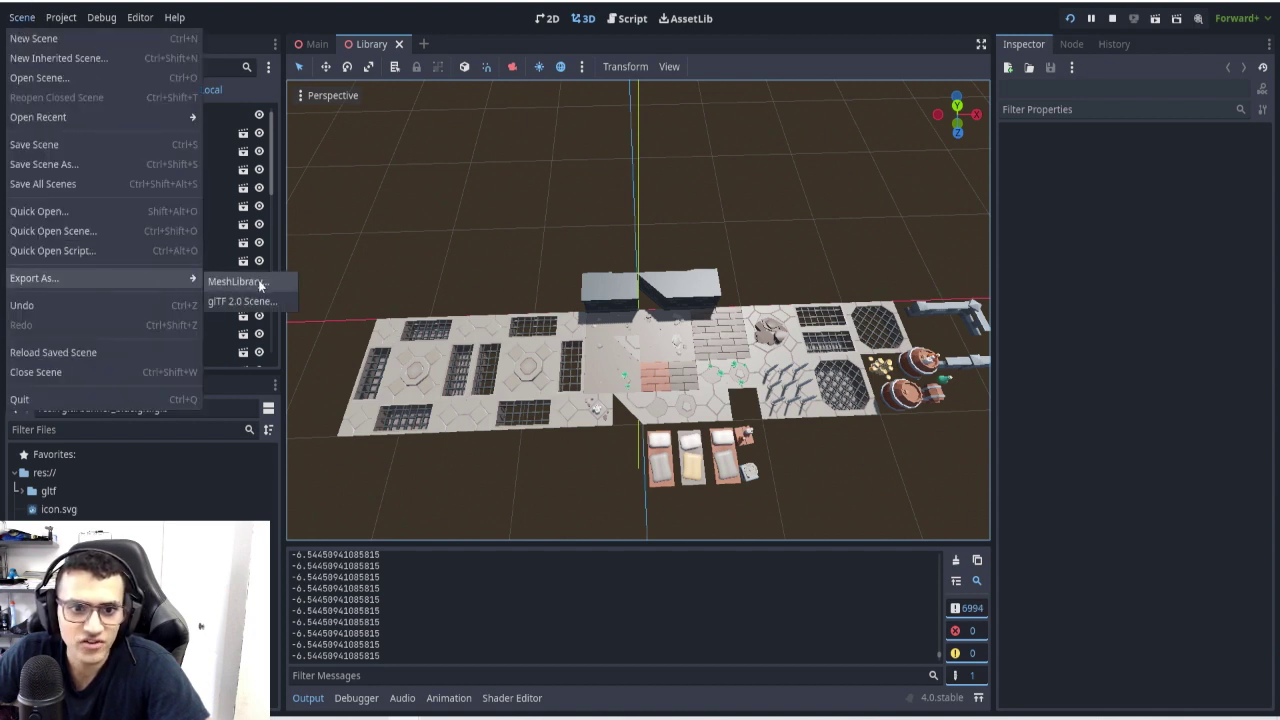
pyautogui.click(568, 671)
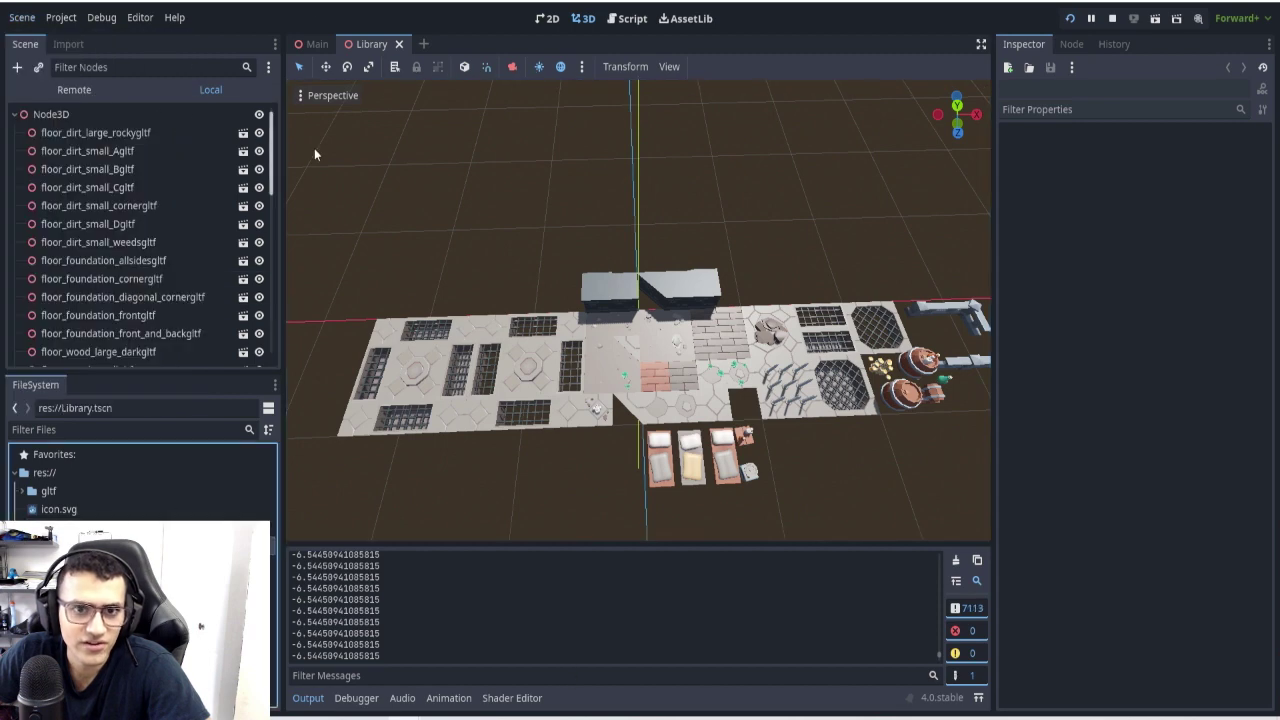
# In the Main scene, select the Floor GridMap and confirm its Mesh Library is library.tres
pyautogui.click(311, 44)
pyautogui.click(63, 132)
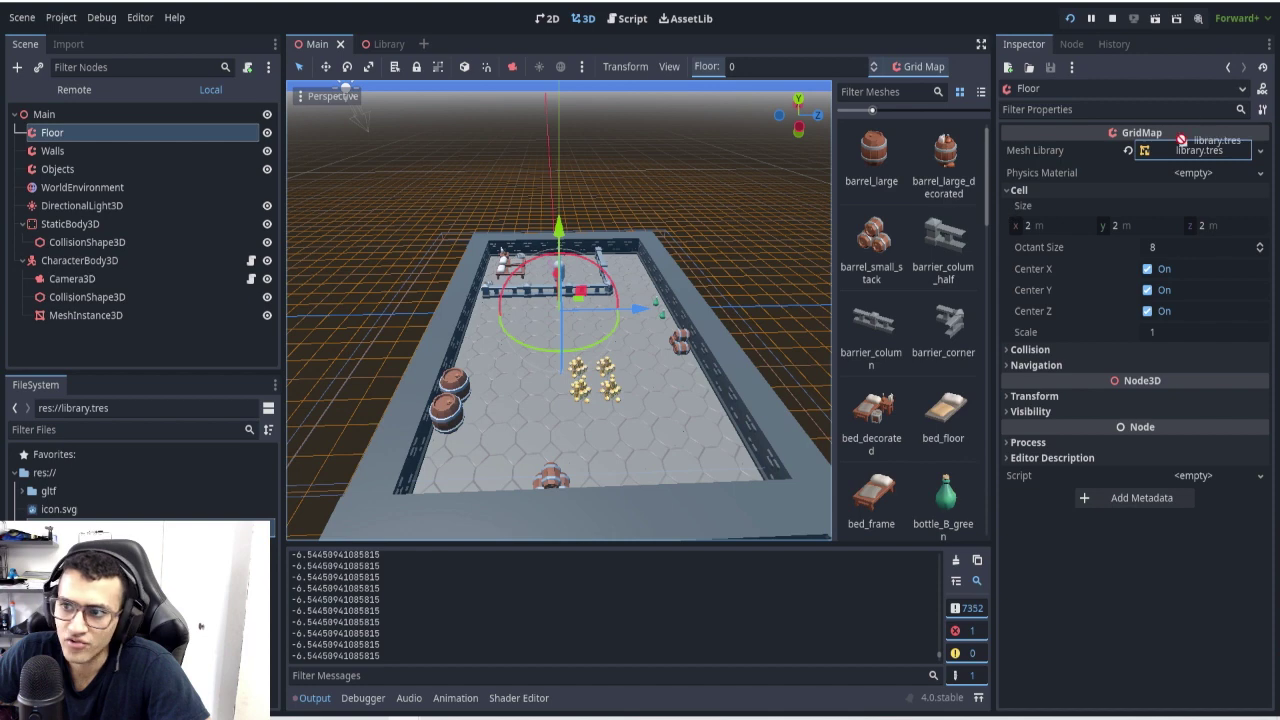
pyautogui.scroll(-3, 920, 464)
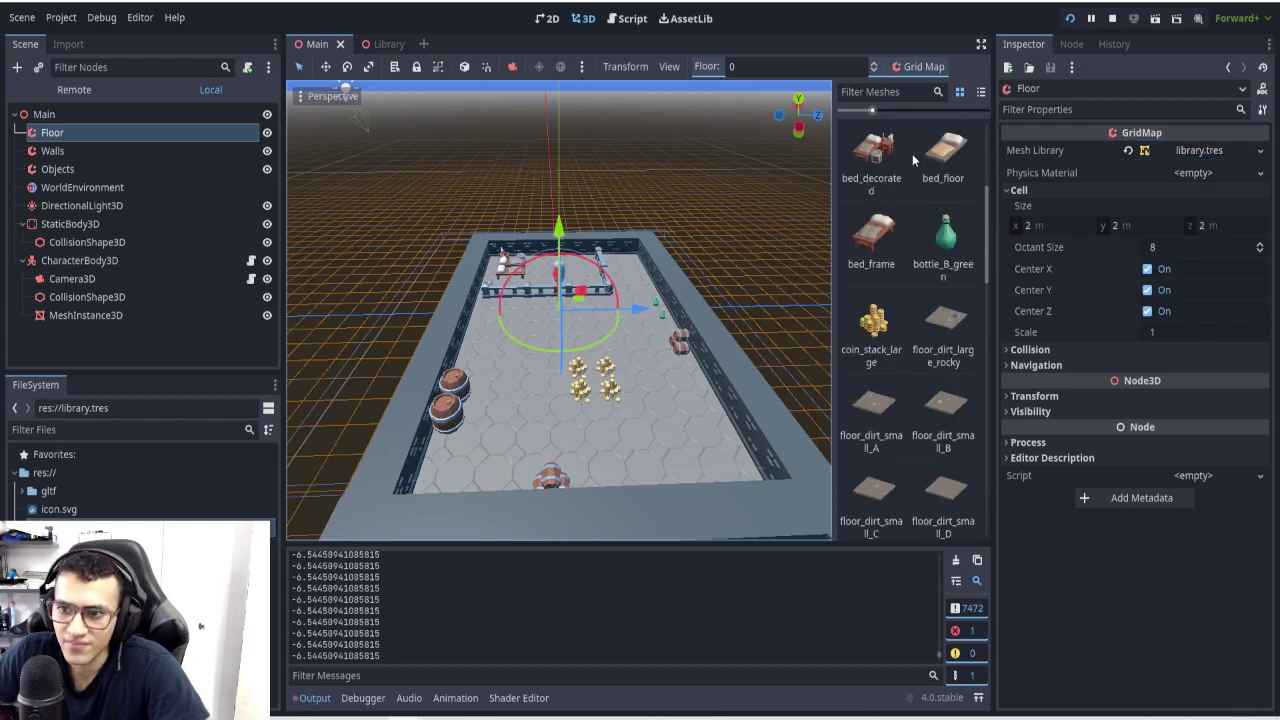